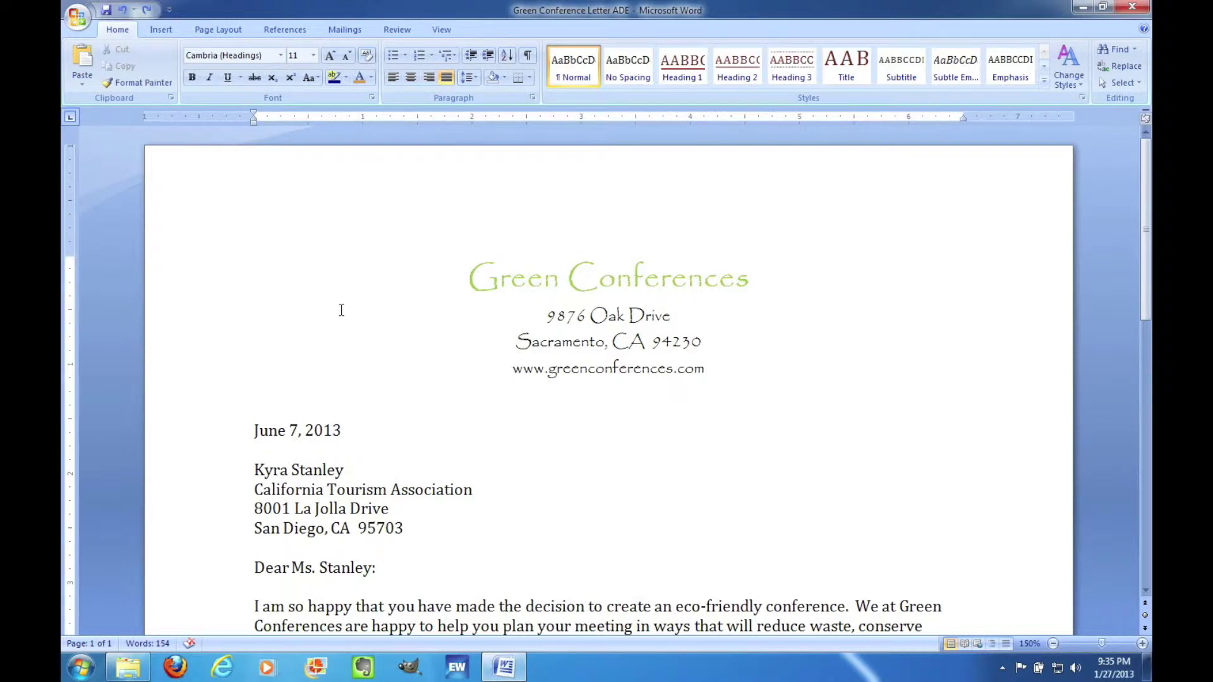
- Browse the Insert, Page Layout, References, Mailings, Review and View ribbon tabs, then return to Home
{"action": "left_click", "coordinate": [161, 30]}
{"action": "left_click", "coordinate": [201, 31]}
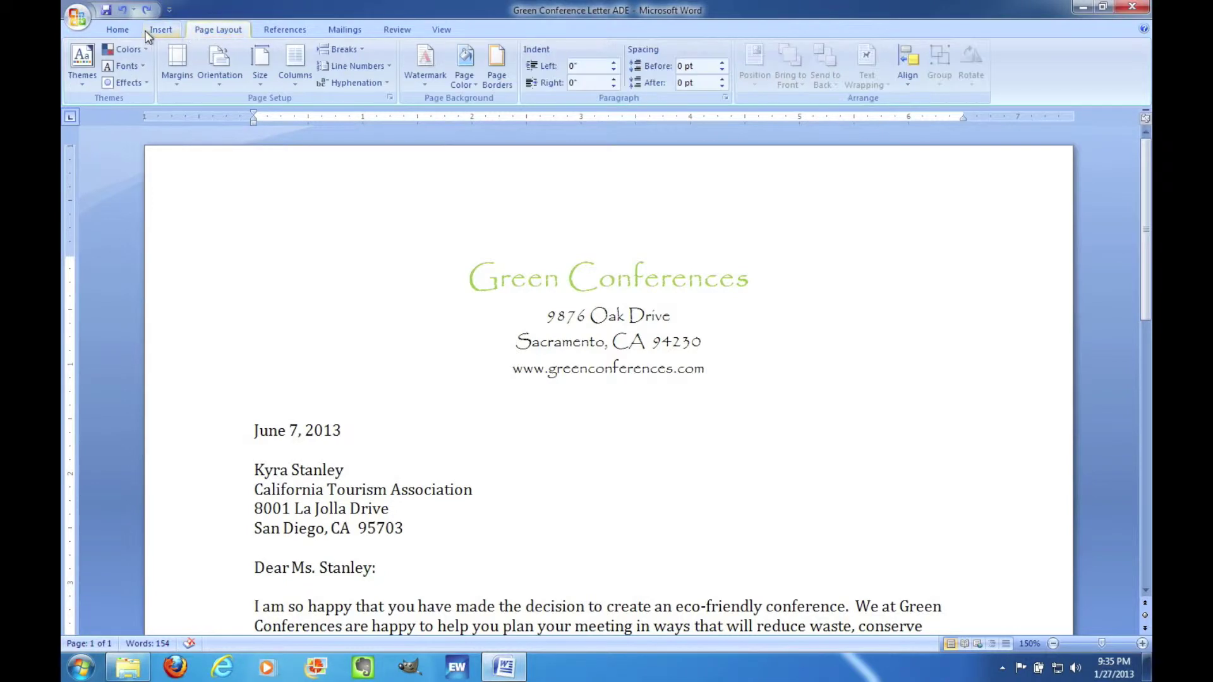
{"action": "left_click", "coordinate": [123, 31]}
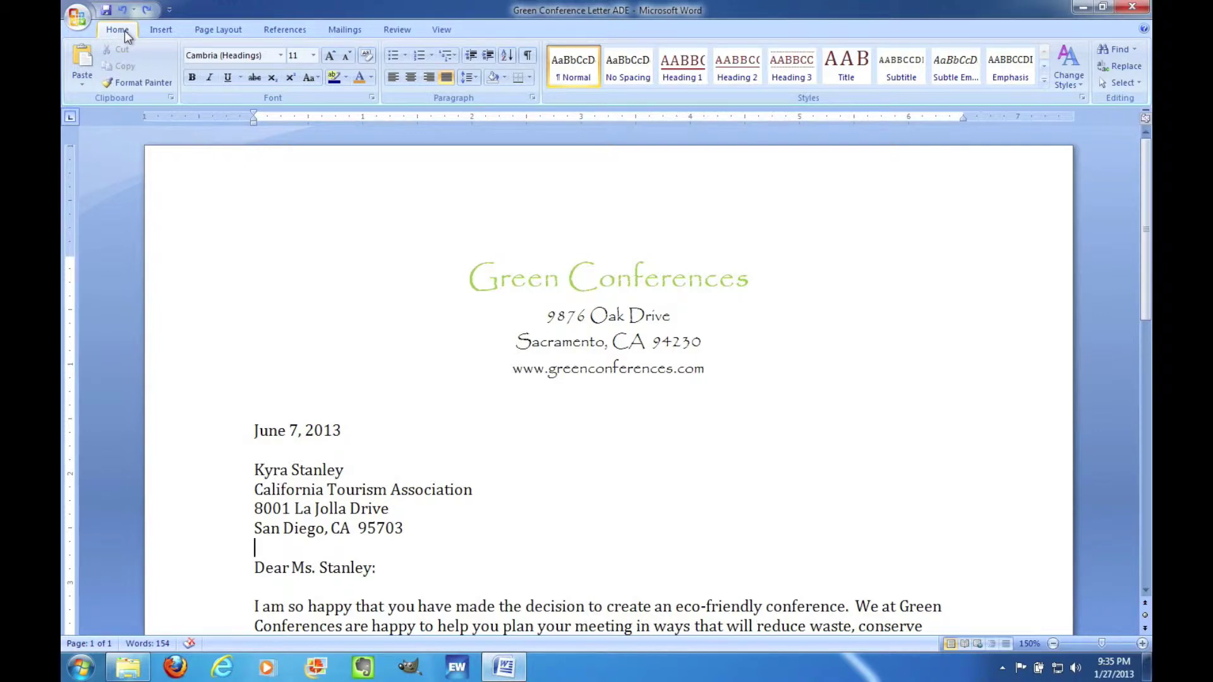
{"action": "left_click", "coordinate": [161, 30]}
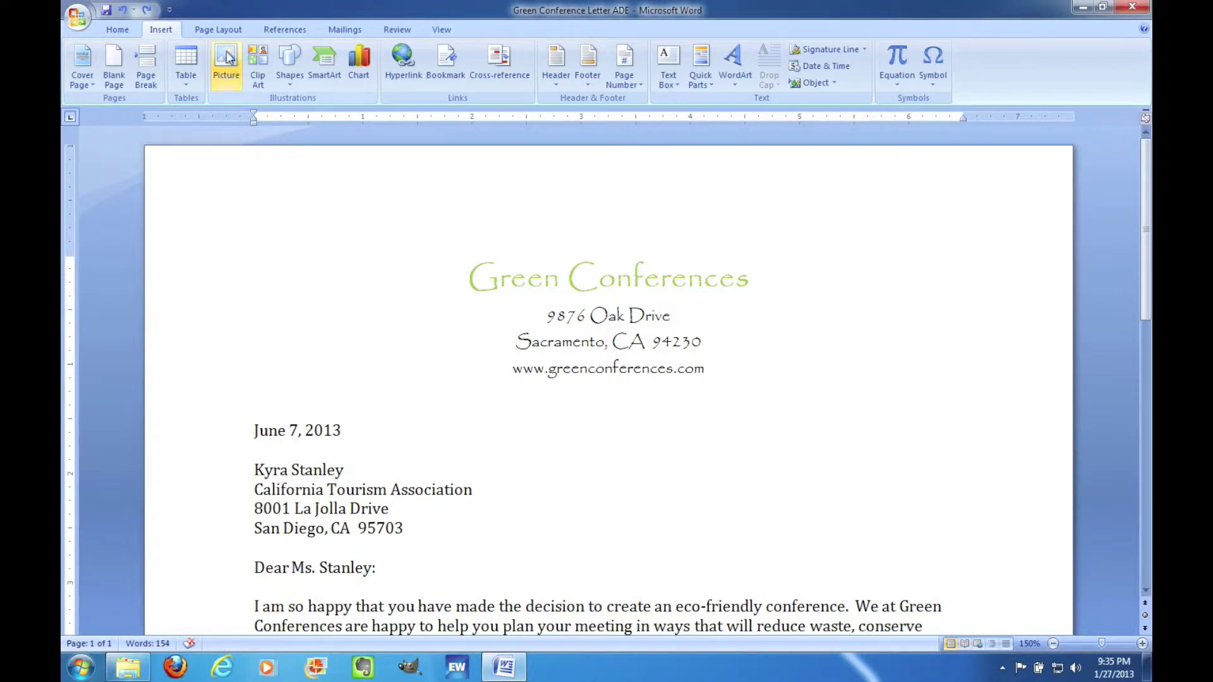
{"action": "left_click", "coordinate": [218, 30]}
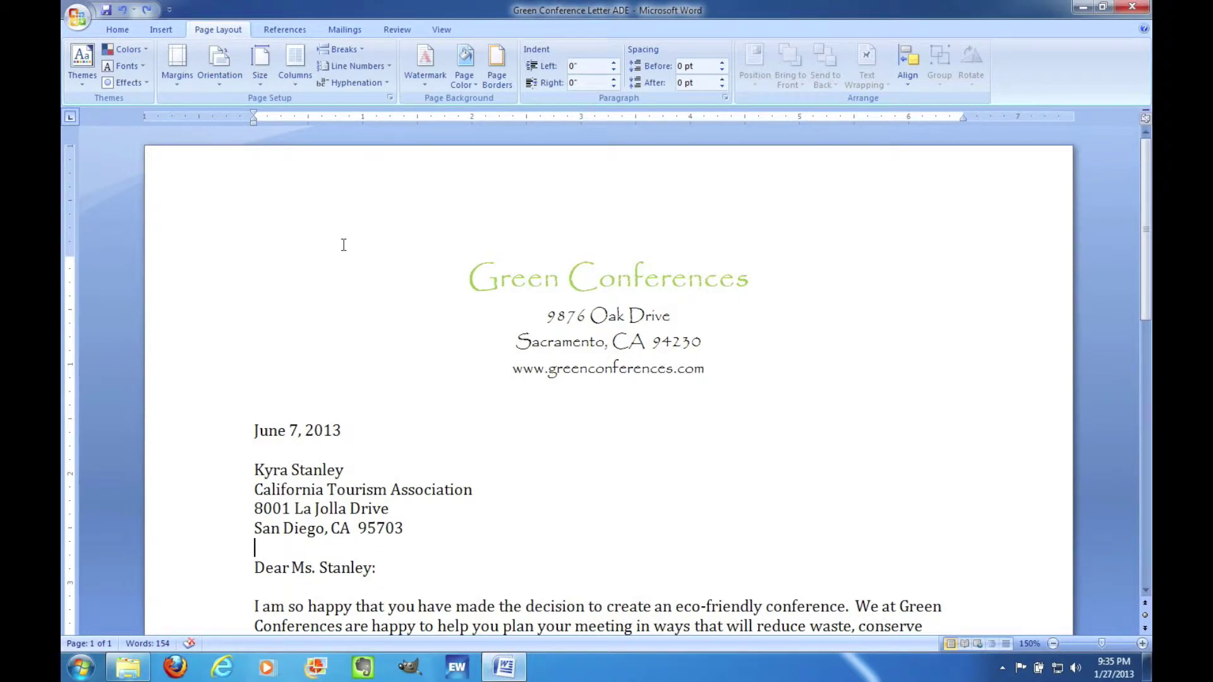
{"action": "left_click", "coordinate": [289, 30]}
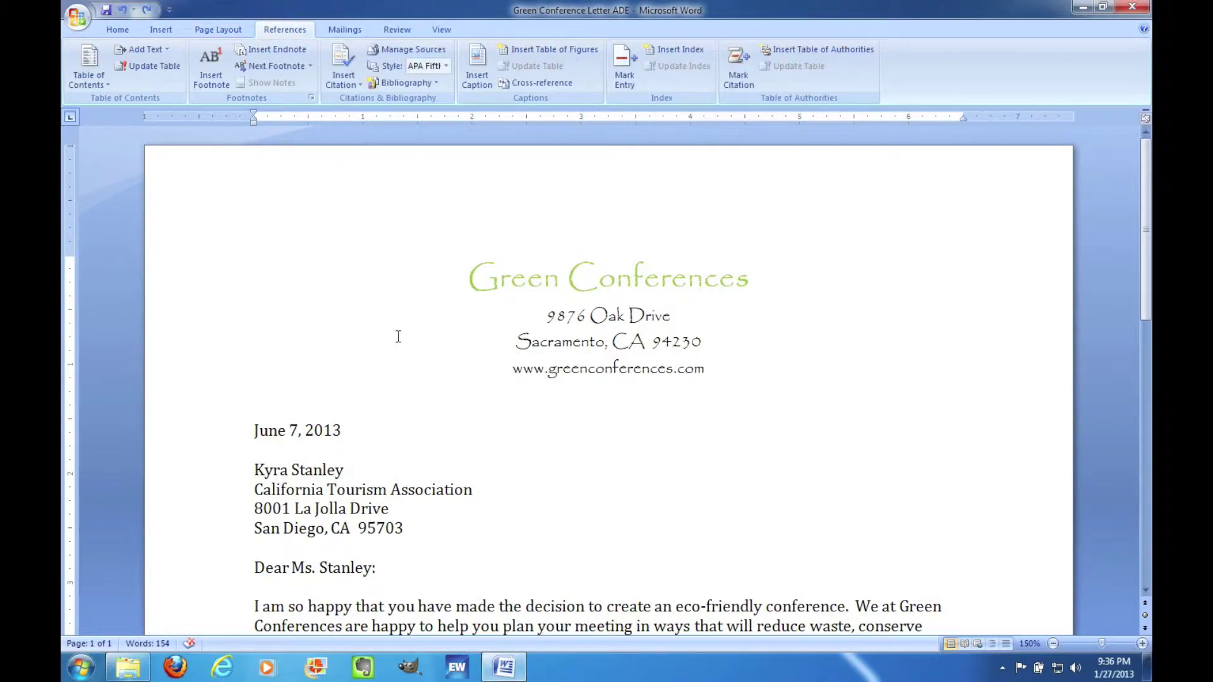
{"action": "left_click", "coordinate": [342, 42]}
{"action": "left_click", "coordinate": [342, 35]}
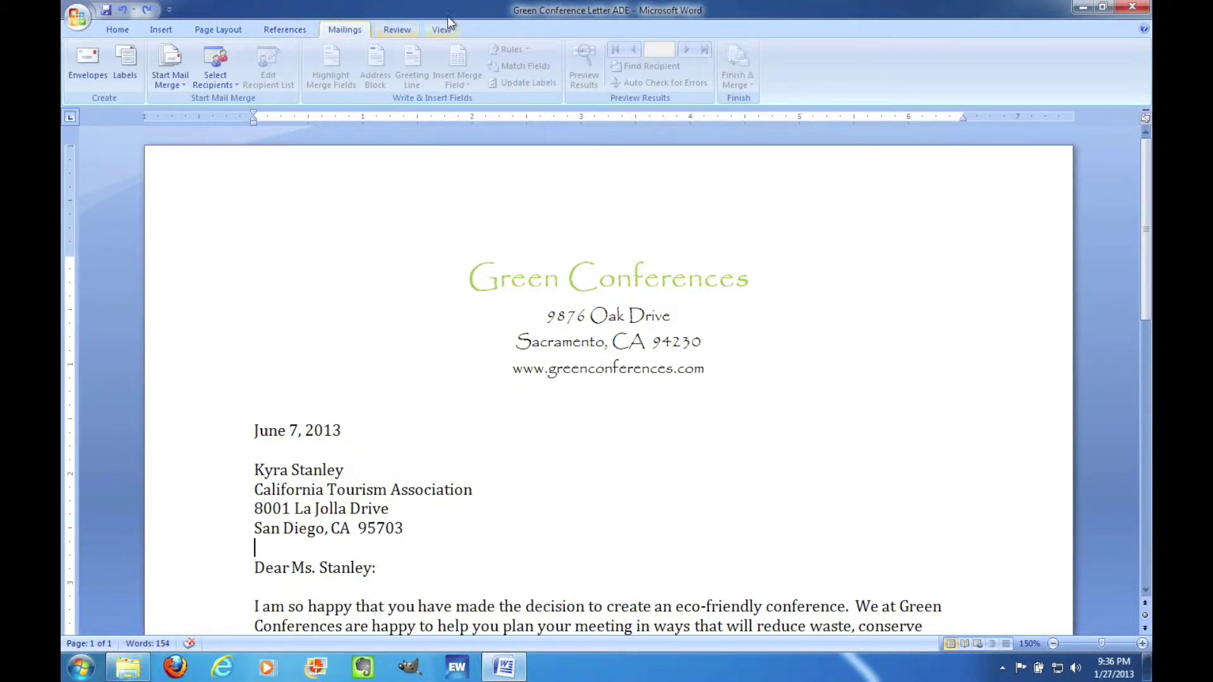
{"action": "left_click", "coordinate": [397, 30]}
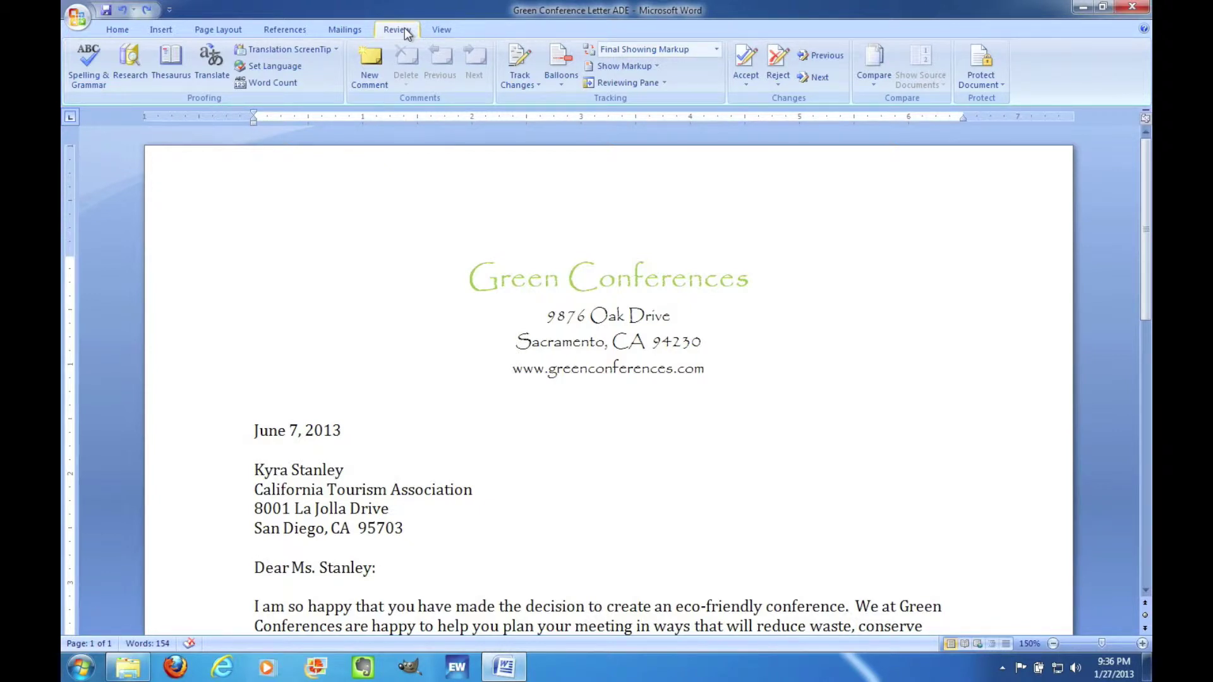
{"action": "left_click", "coordinate": [433, 29]}
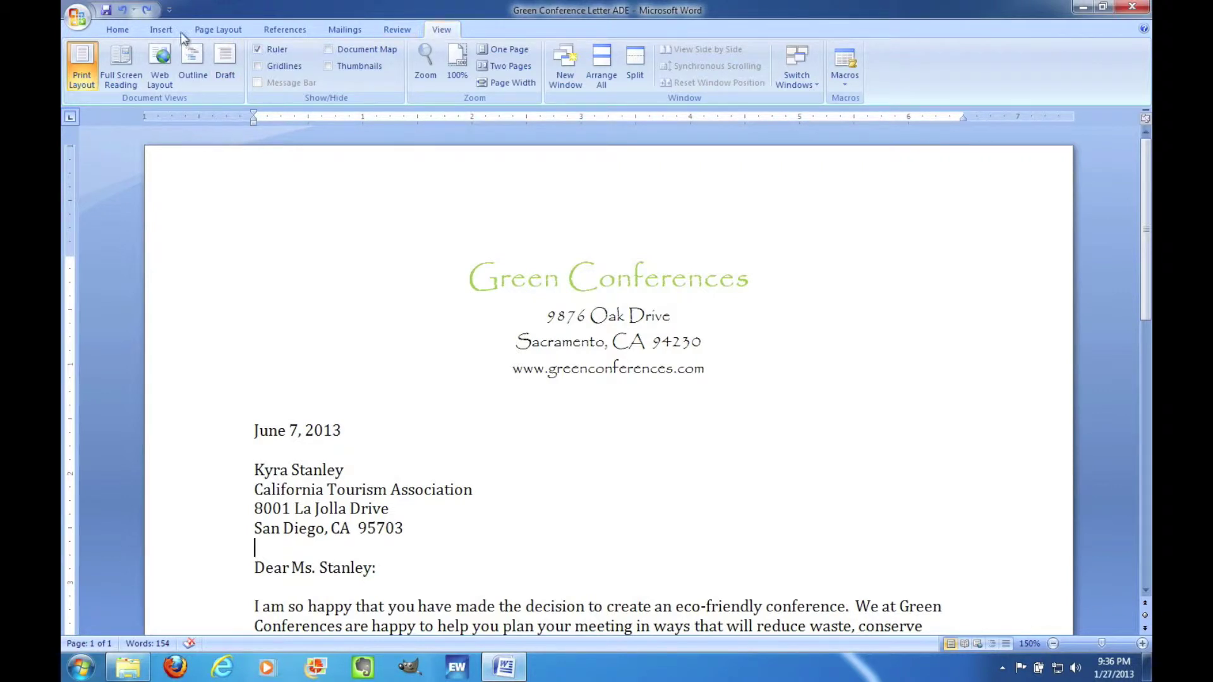
{"action": "left_click", "coordinate": [118, 30]}
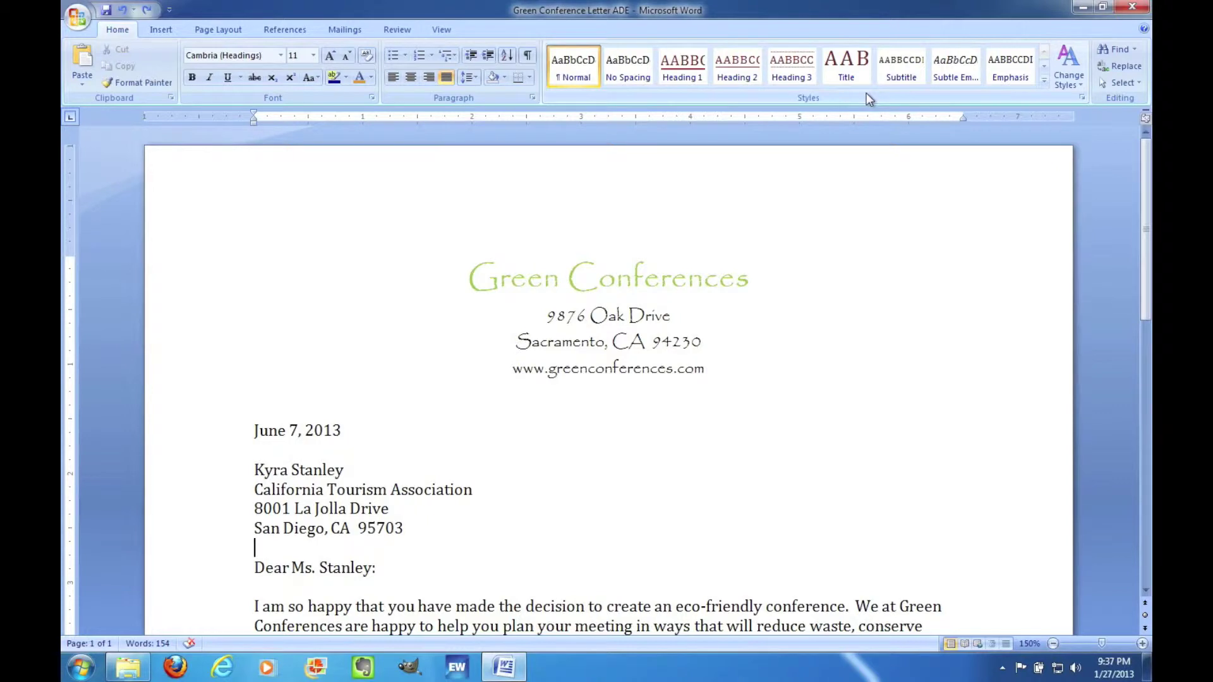
- Preview the Quick Styles gallery and Change Styles options without applying anything
{"action": "left_click", "coordinate": [1044, 81]}
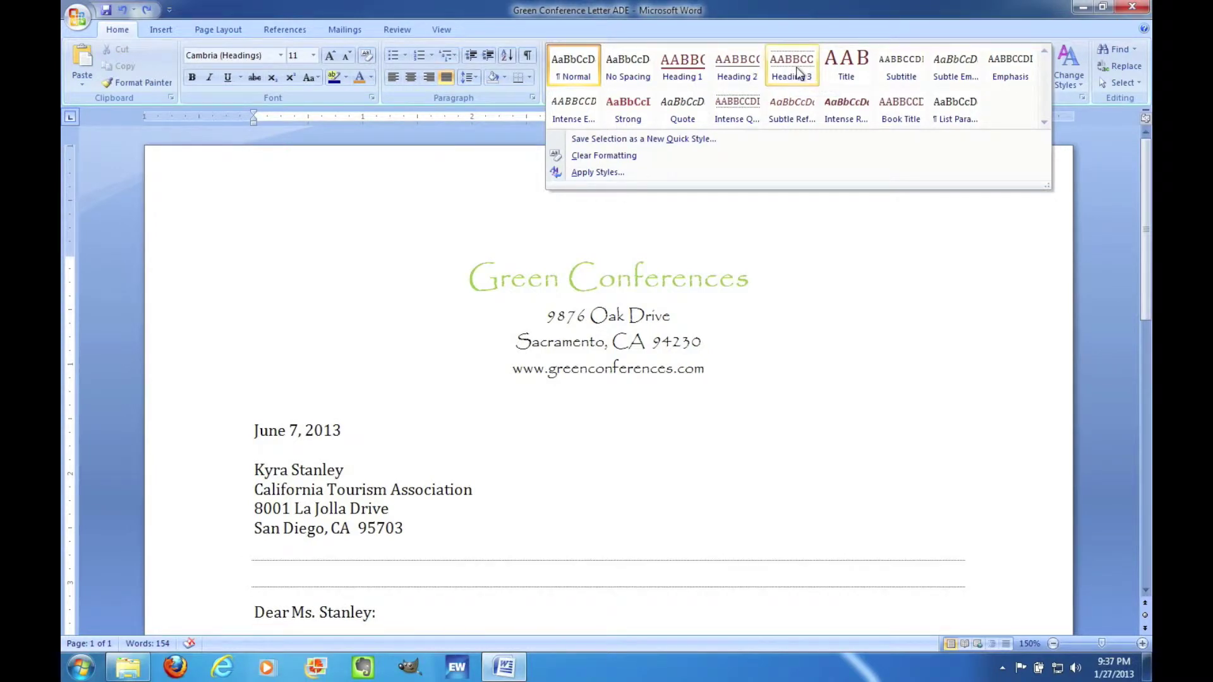
{"action": "left_click", "coordinate": [1071, 79]}
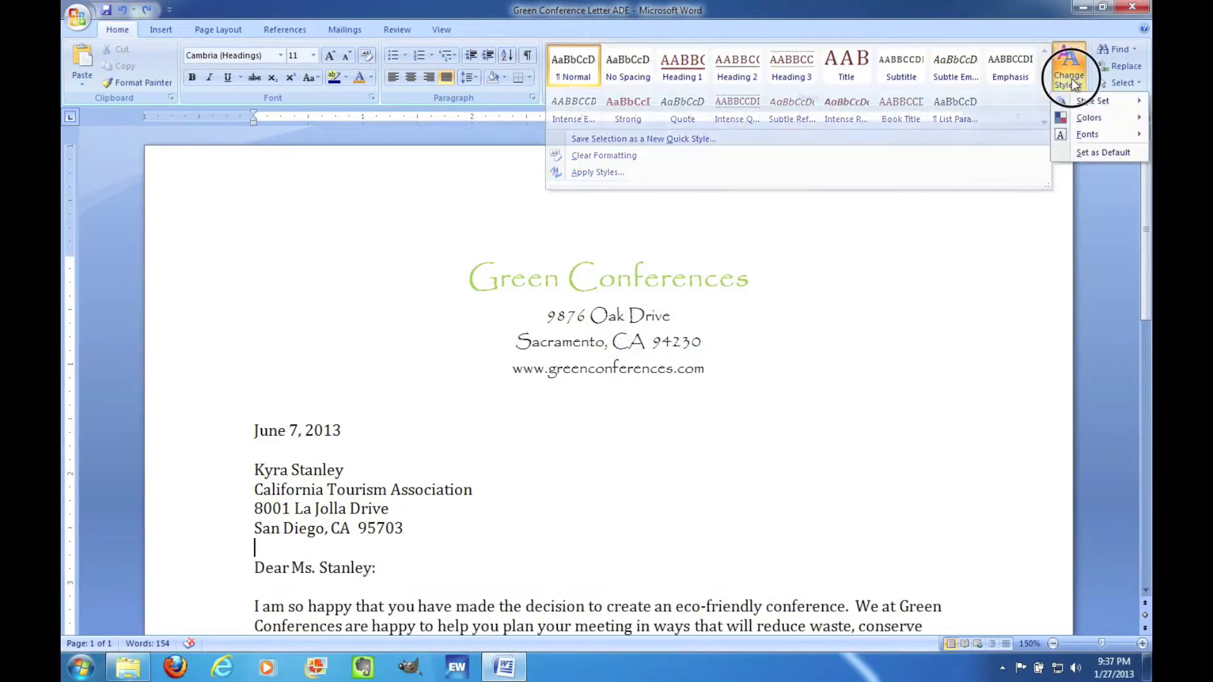
{"action": "mouse_move", "coordinate": [1083, 105]}
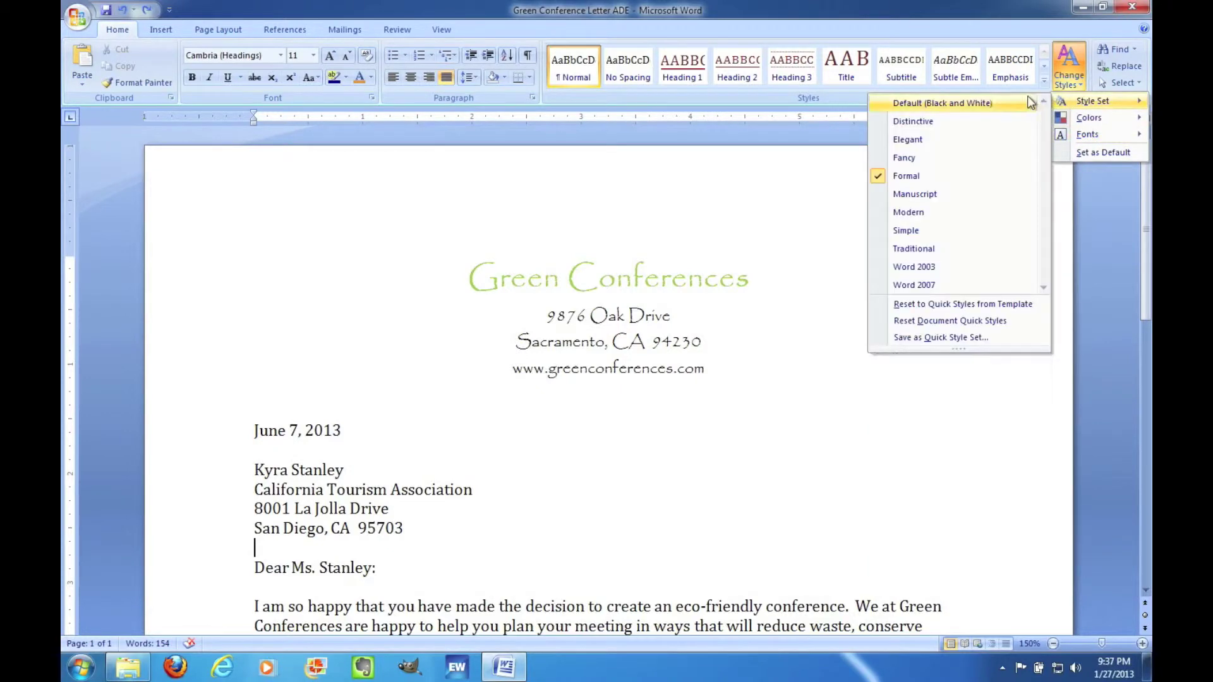
{"action": "left_click", "coordinate": [829, 99]}
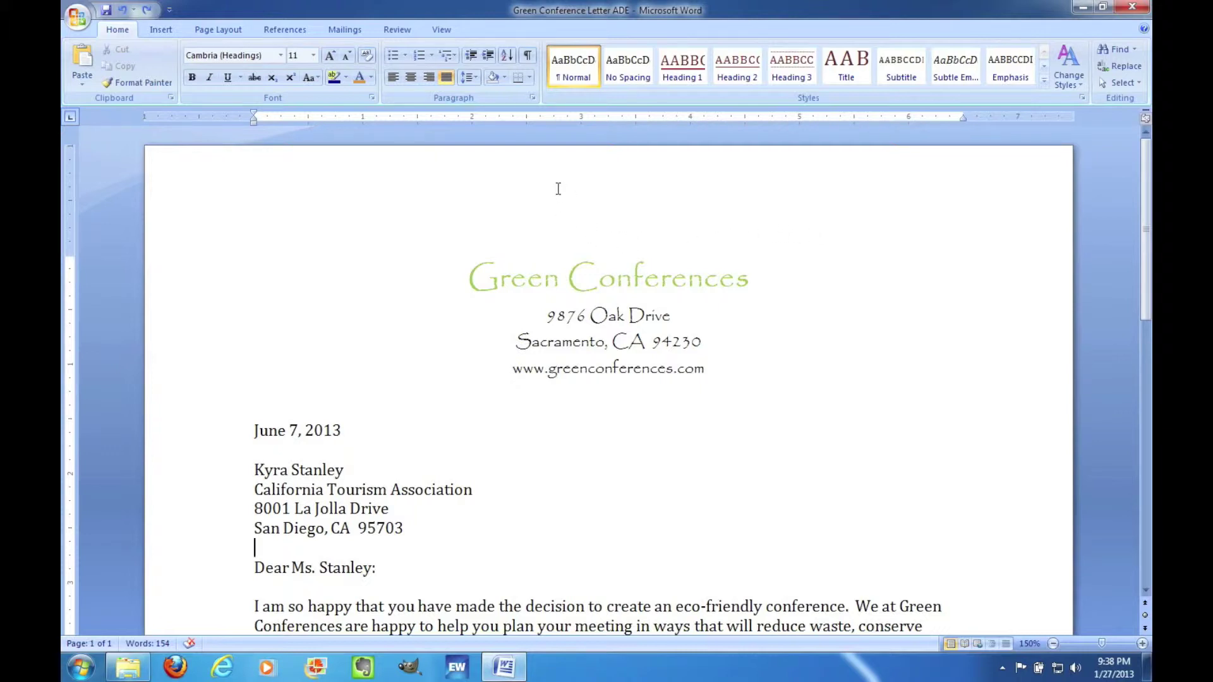
- Try Arial Black on the Green Conferences heading, then undo it, keeping Papyrus at size 20
{"action": "triple_click", "coordinate": [567, 274]}
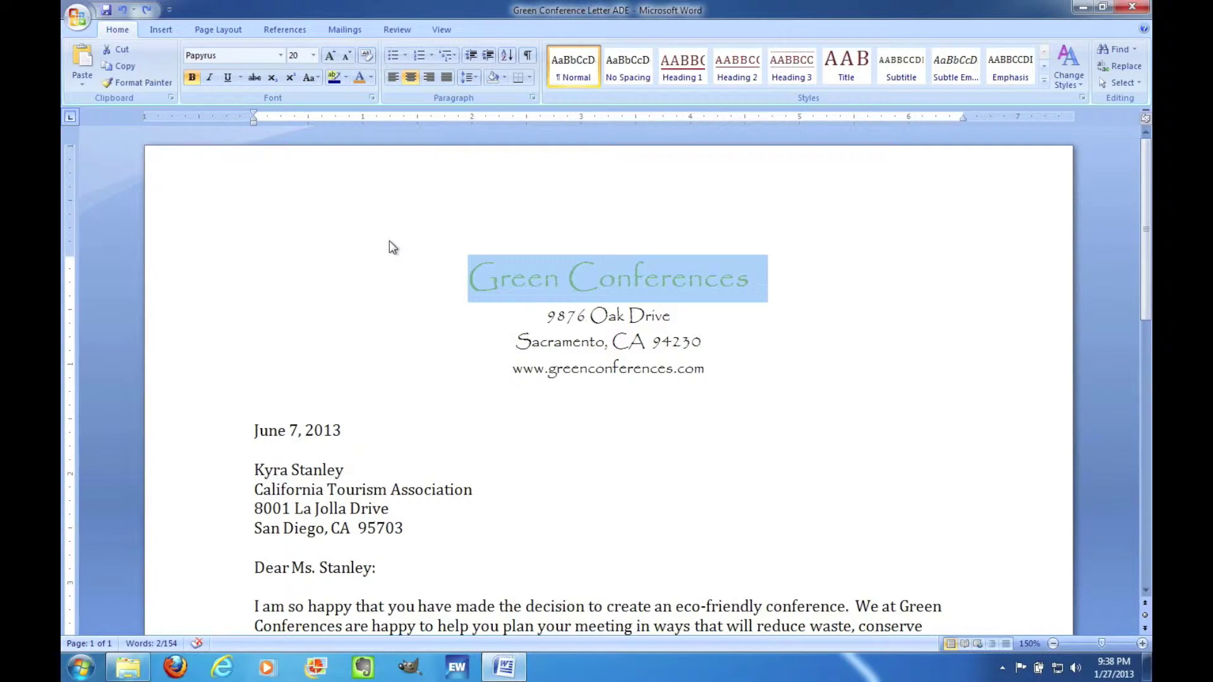
{"action": "left_click", "coordinate": [280, 56]}
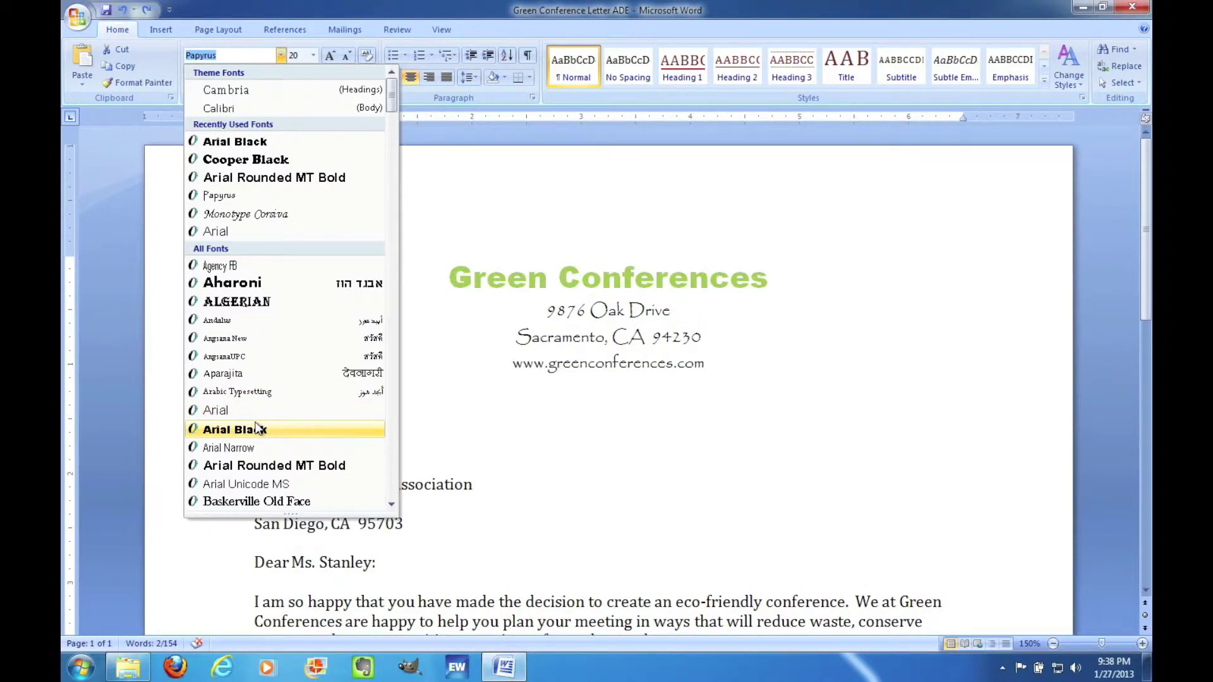
{"action": "left_click", "coordinate": [256, 428]}
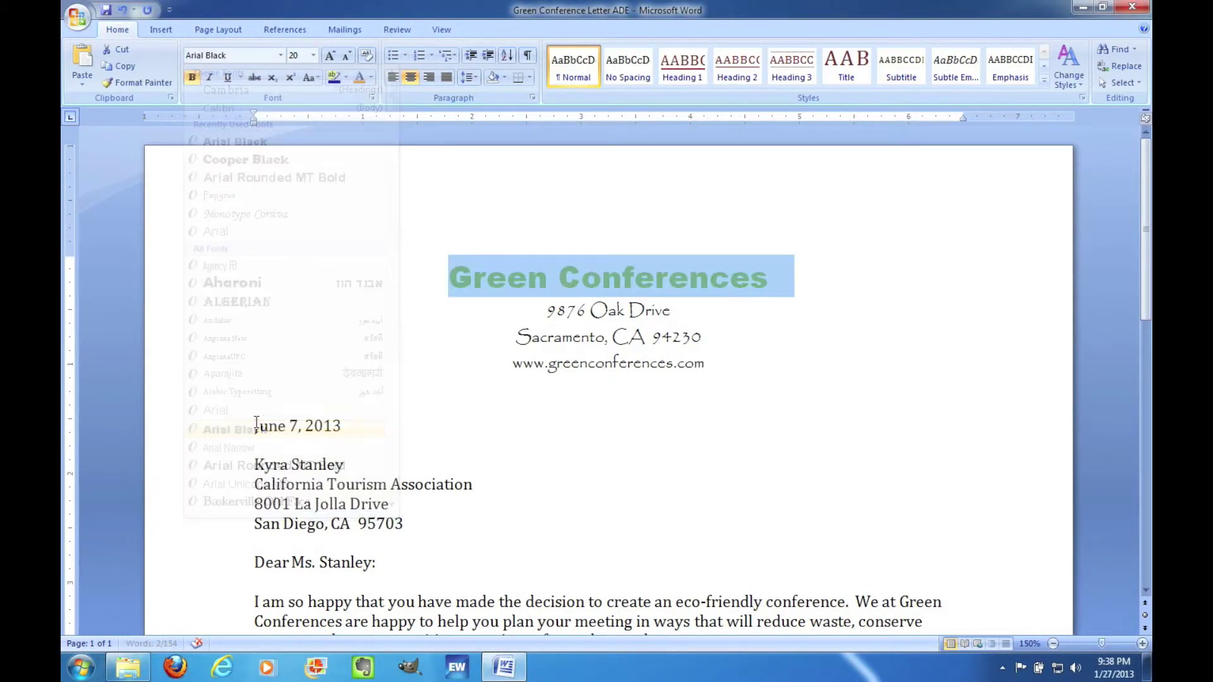
{"action": "left_click", "coordinate": [441, 325]}
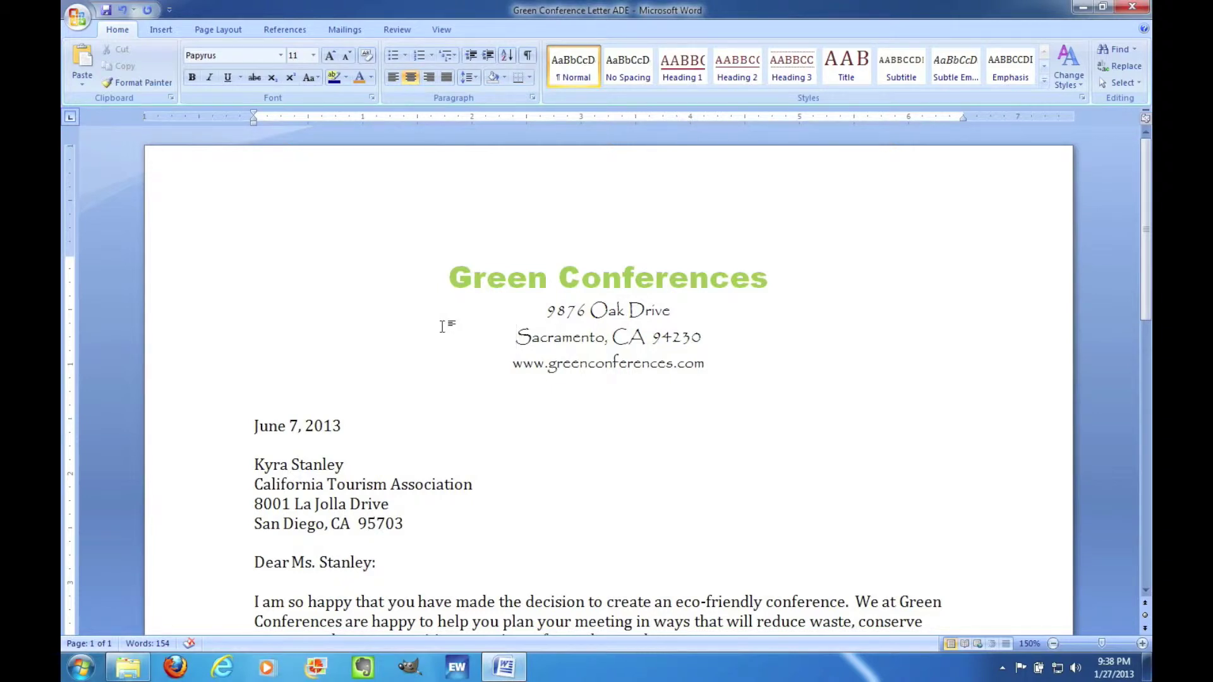
{"action": "key", "text": "ctrl+z"}
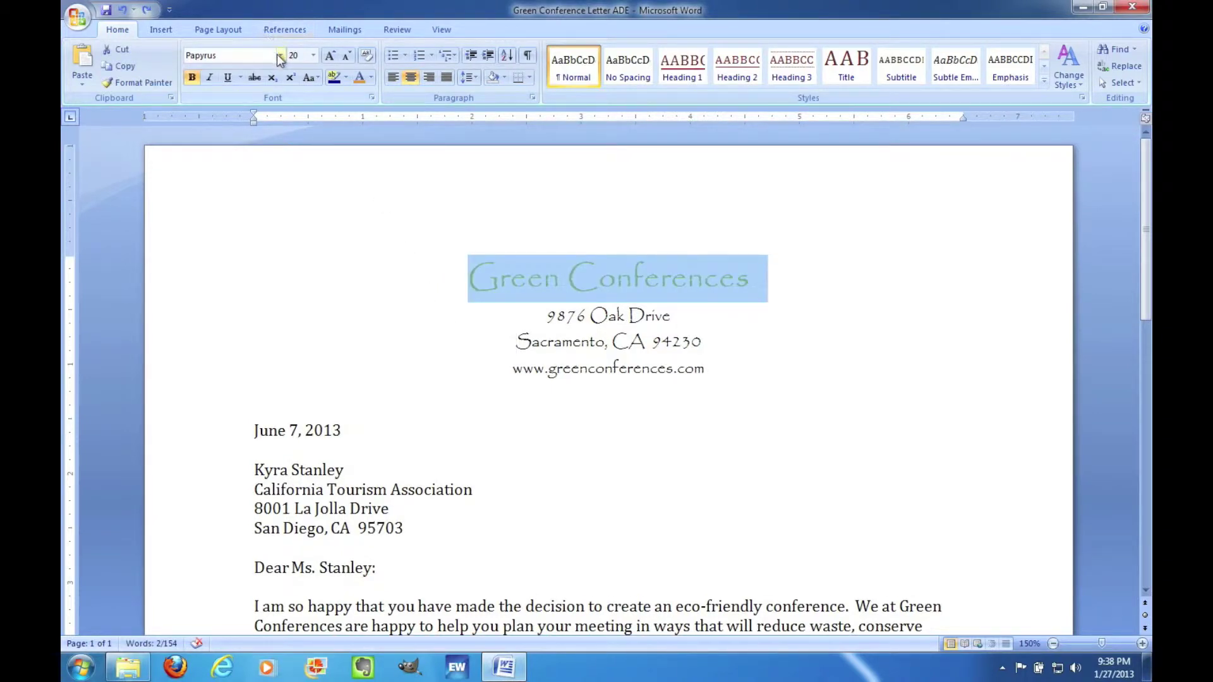
{"action": "left_click", "coordinate": [280, 56]}
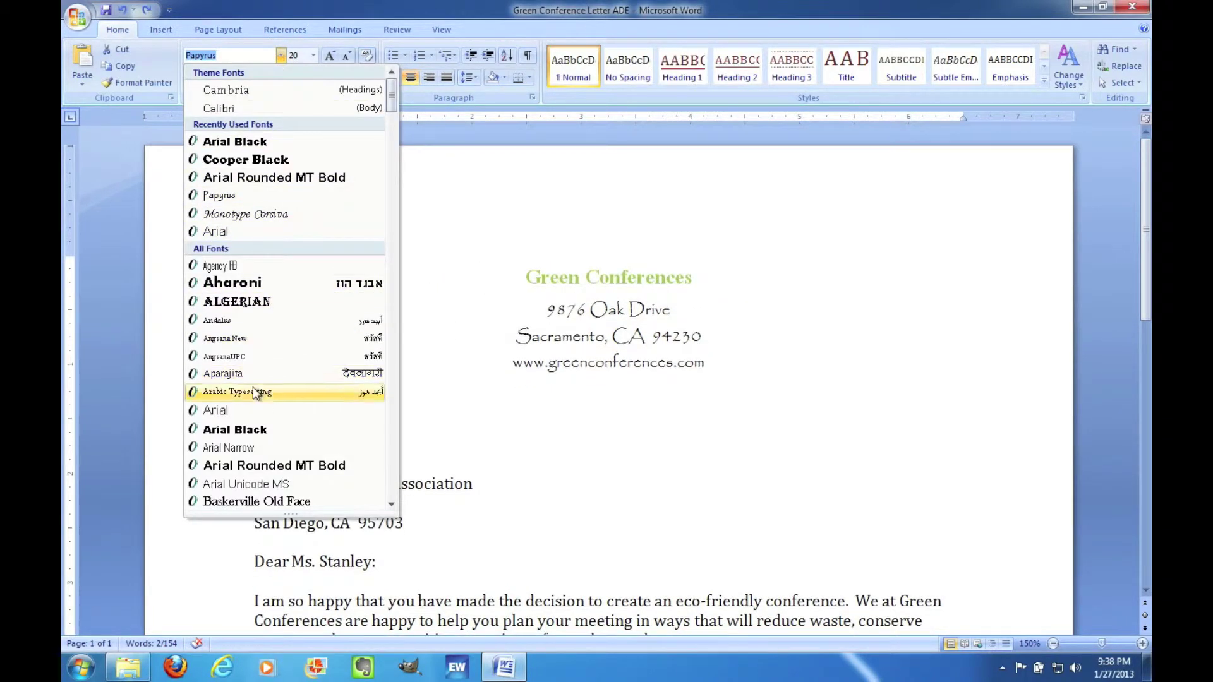
{"action": "left_click", "coordinate": [427, 250]}
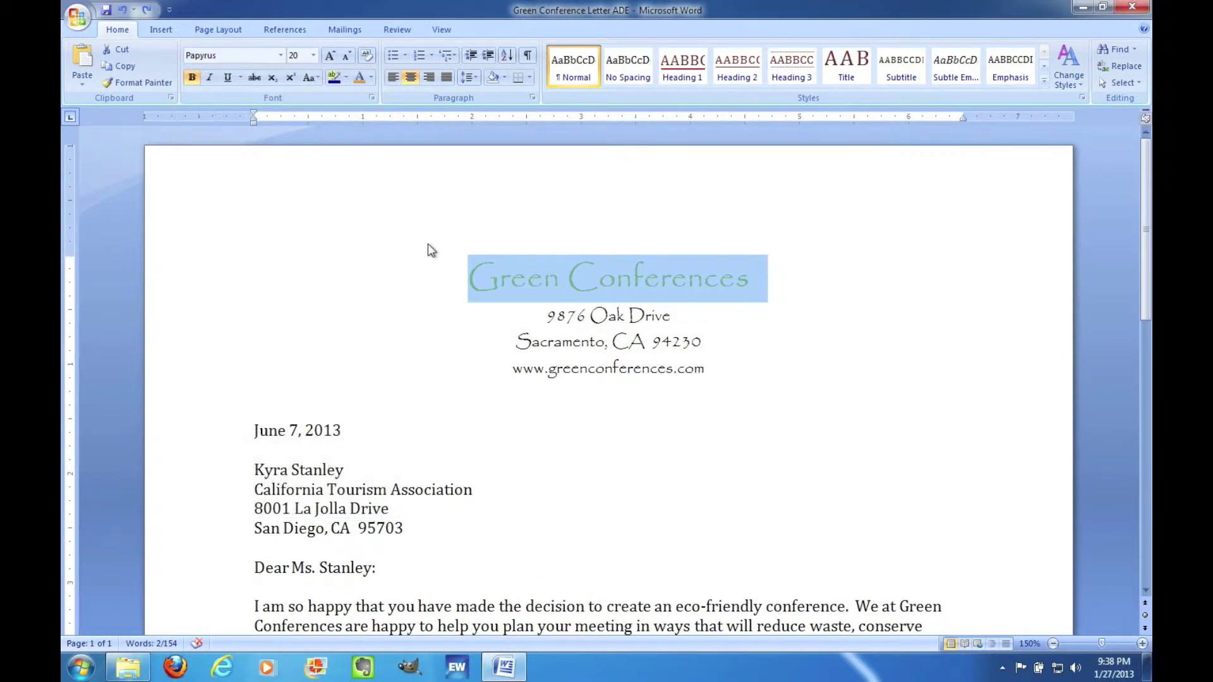
{"action": "left_click", "coordinate": [315, 55]}
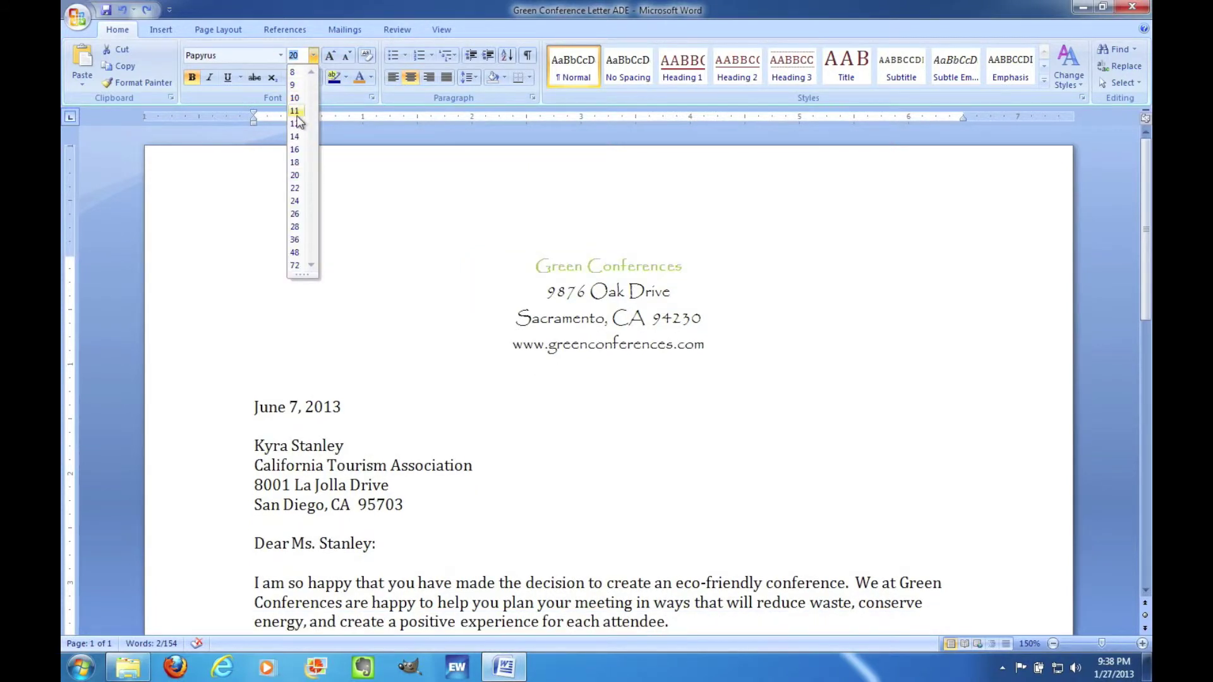
{"action": "left_click", "coordinate": [425, 205]}
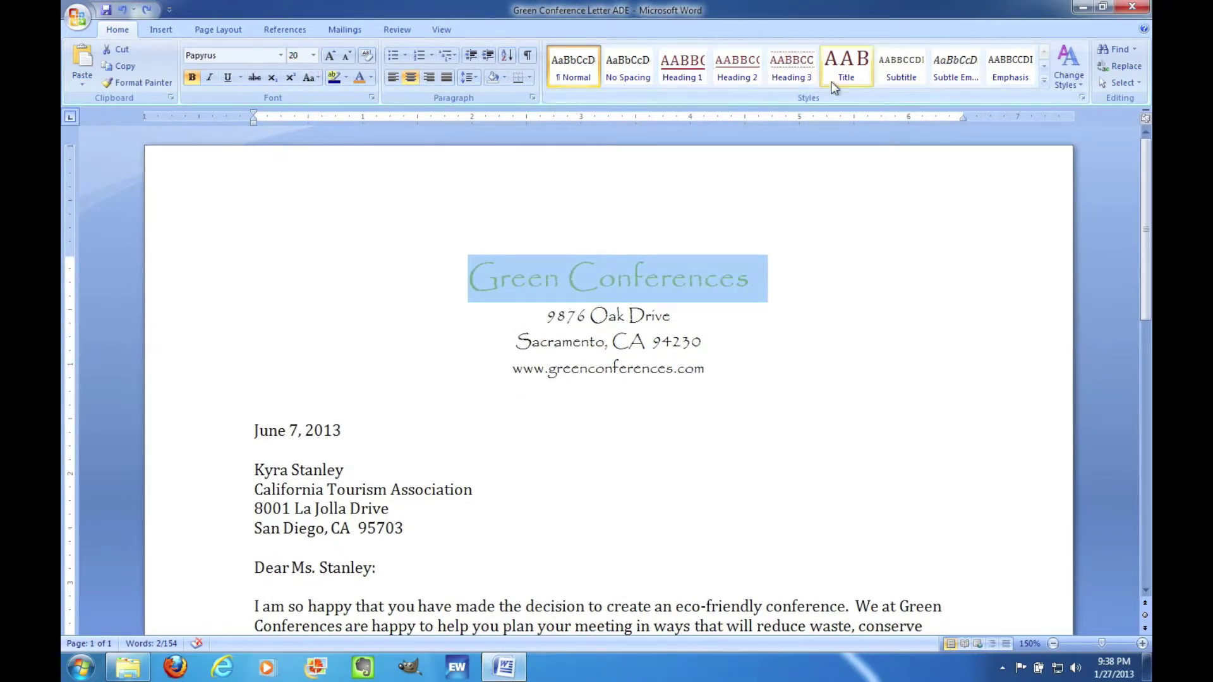
- Preview Quick Styles and Change Styles sets, colours and fonts again, then open Font Color
{"action": "left_click", "coordinate": [1043, 82]}
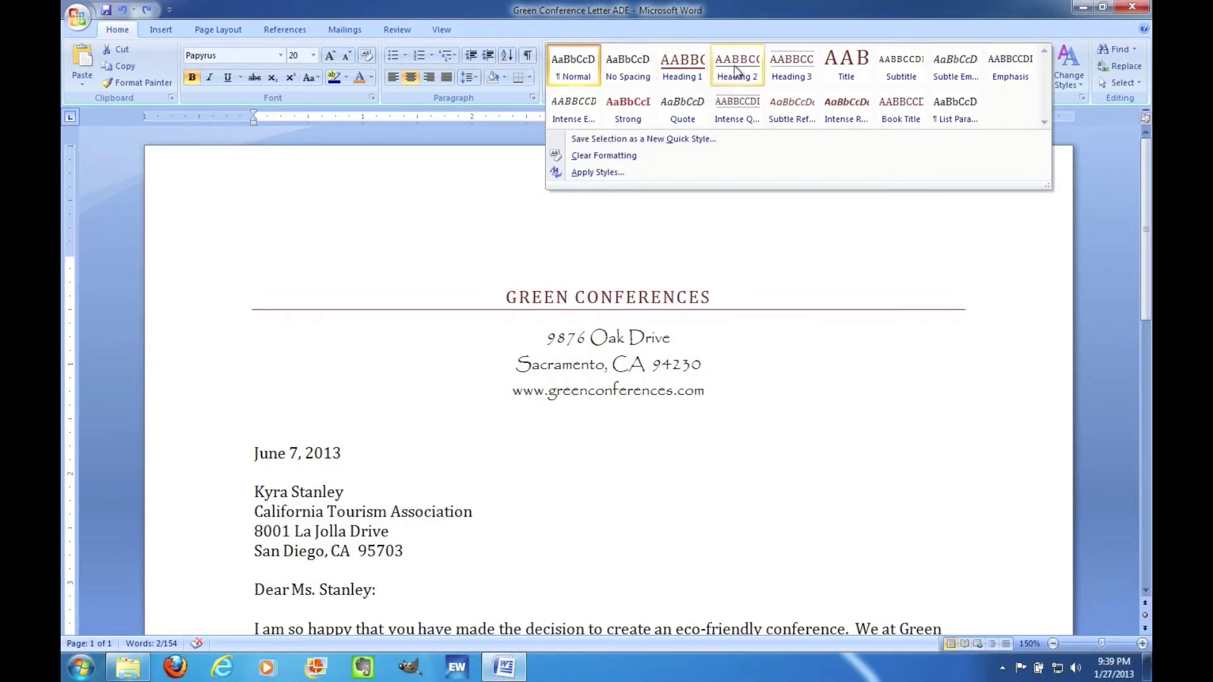
{"action": "left_click", "coordinate": [935, 236]}
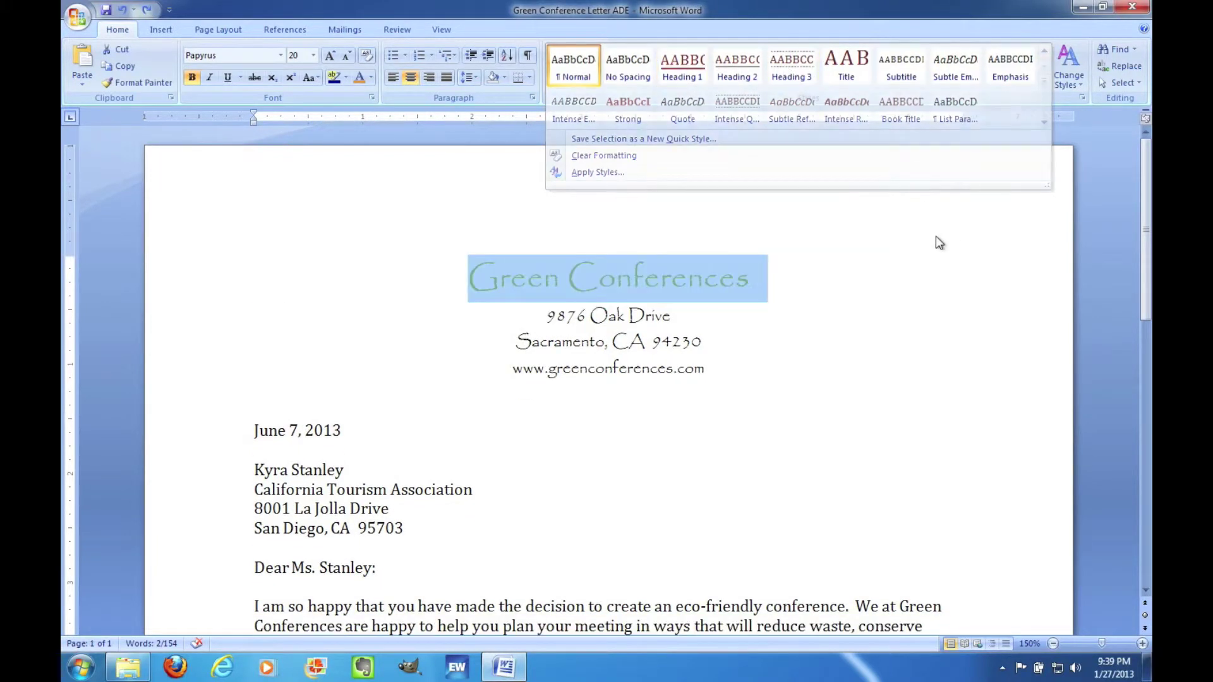
{"action": "left_click", "coordinate": [1076, 84]}
{"action": "mouse_move", "coordinate": [1075, 97]}
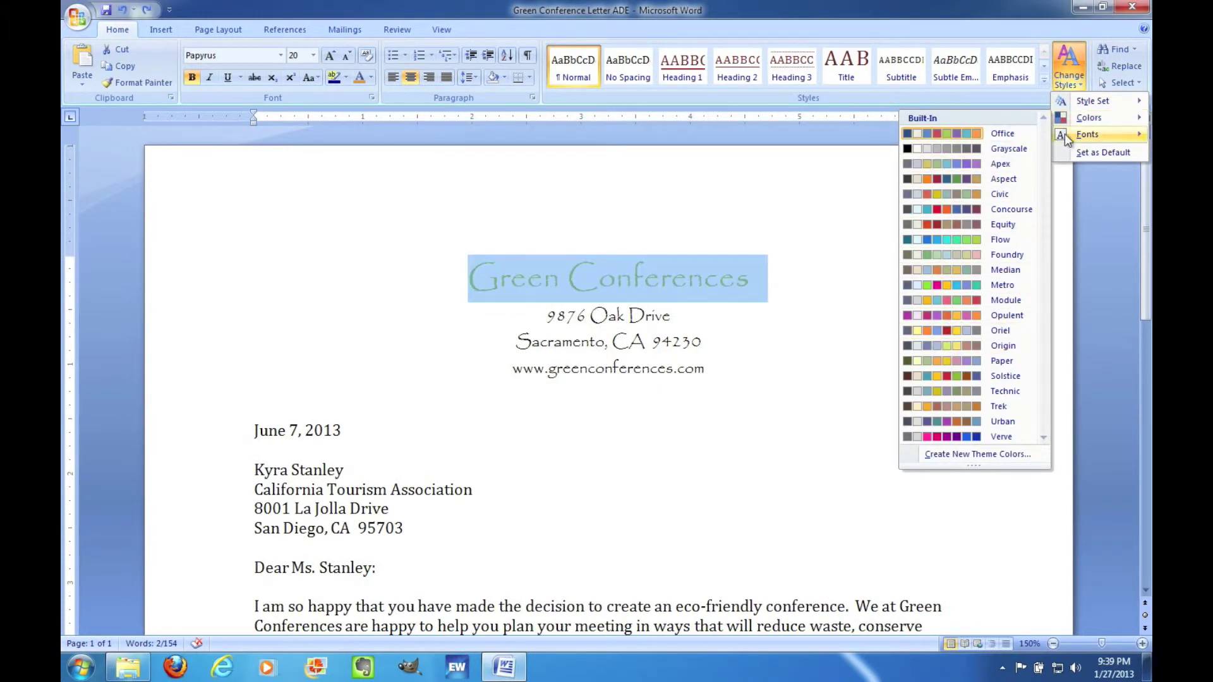
{"action": "mouse_move", "coordinate": [1051, 144]}
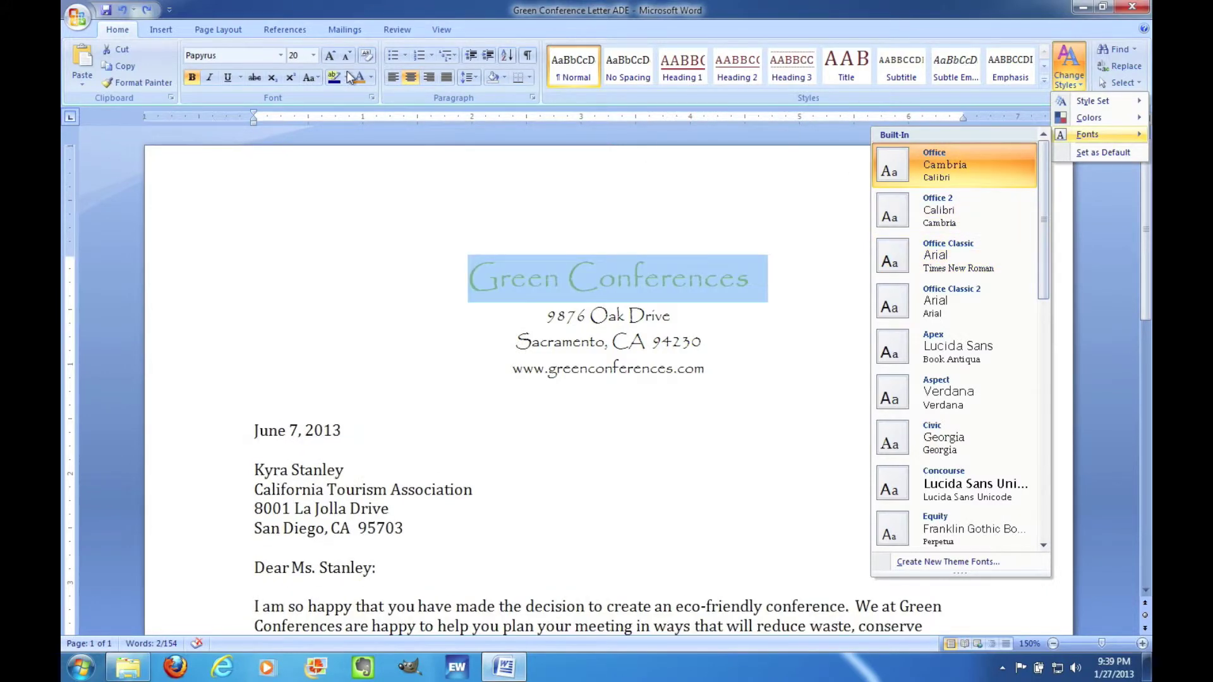
{"action": "left_click", "coordinate": [372, 78]}
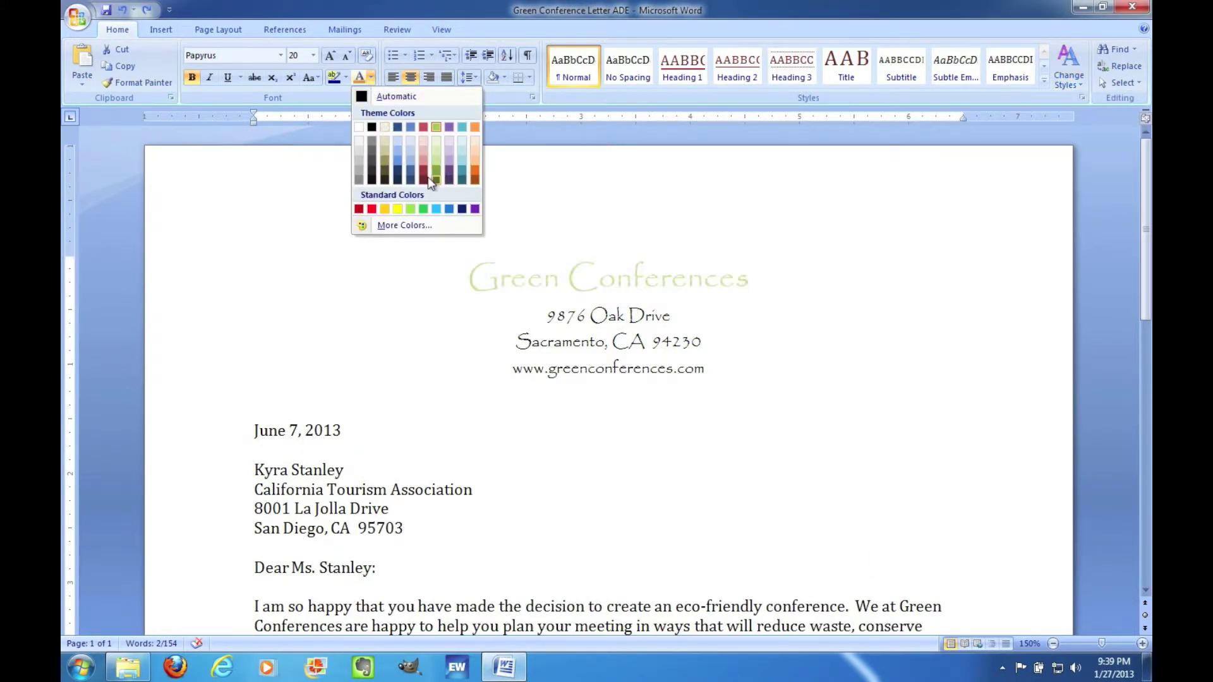
- Colour the heading green, then review its bold 20 pt Papyrus settings in the Font dialog and cancel
{"action": "left_click", "coordinate": [556, 195]}
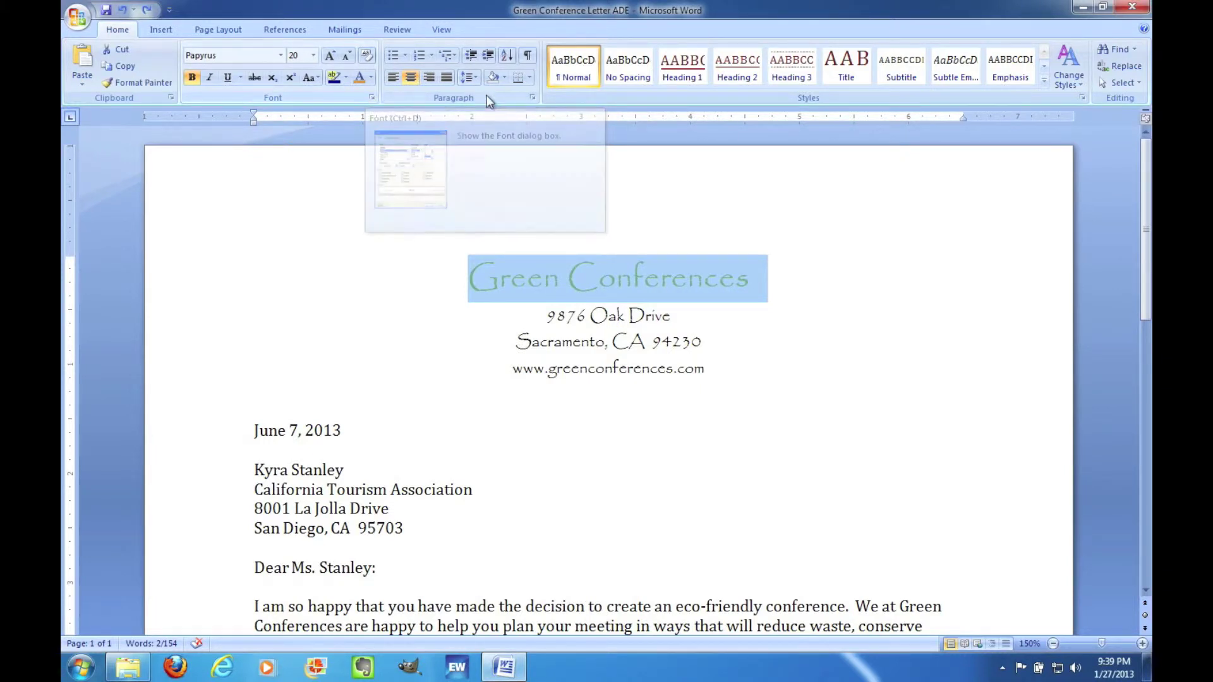
{"action": "left_click", "coordinate": [371, 97]}
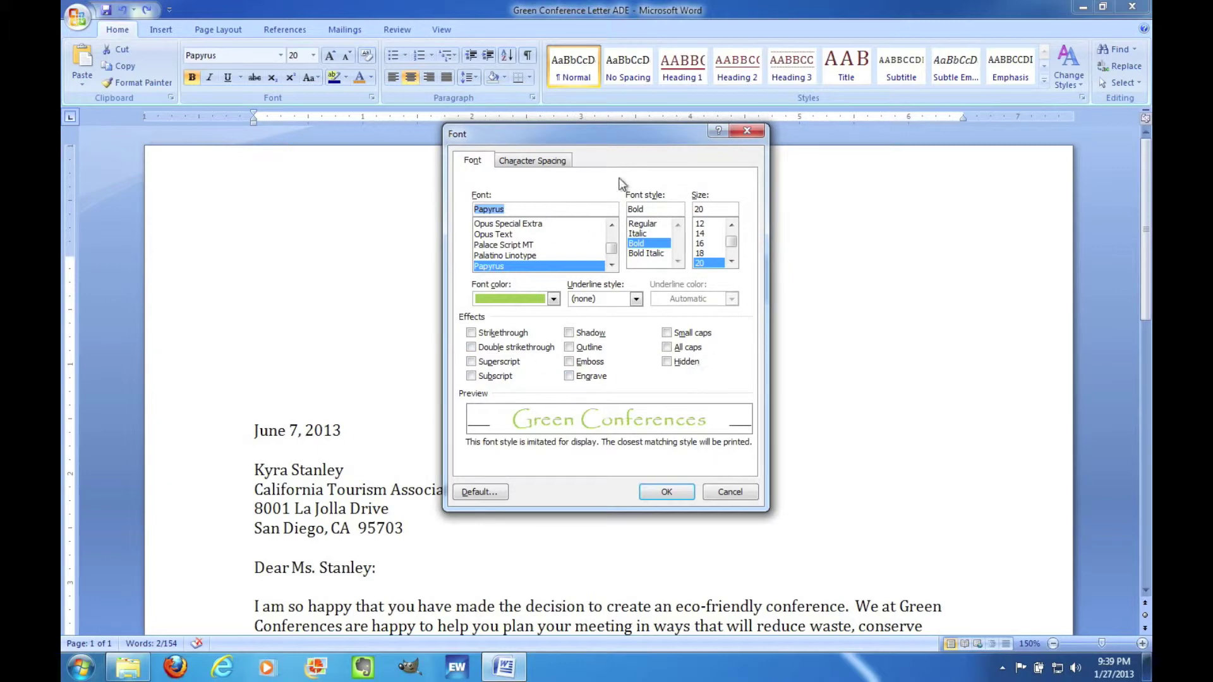
{"action": "left_click", "coordinate": [737, 489]}
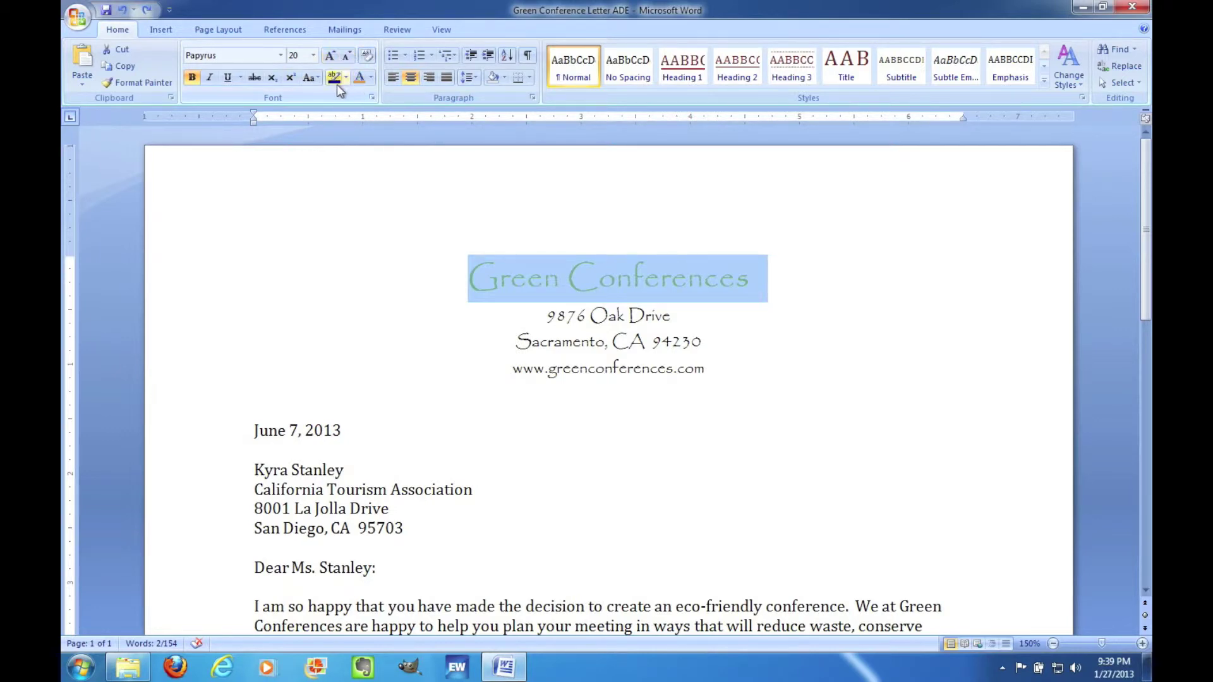
{"action": "left_click", "coordinate": [533, 98]}
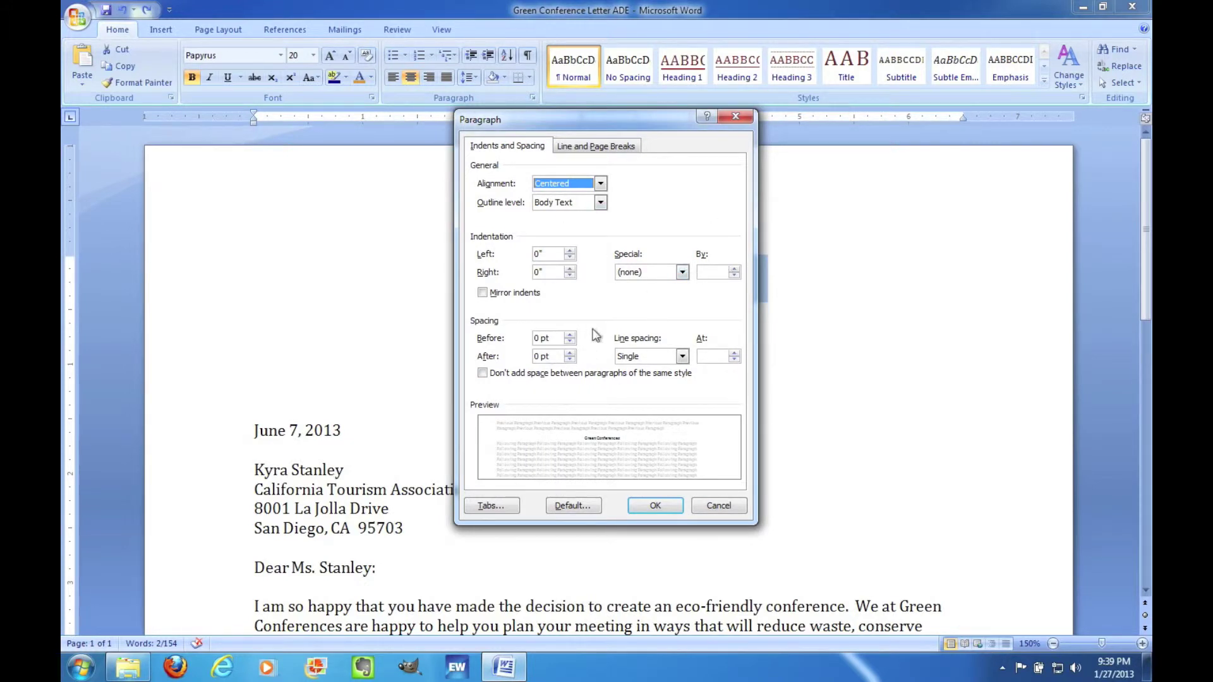
{"action": "left_click", "coordinate": [588, 150]}
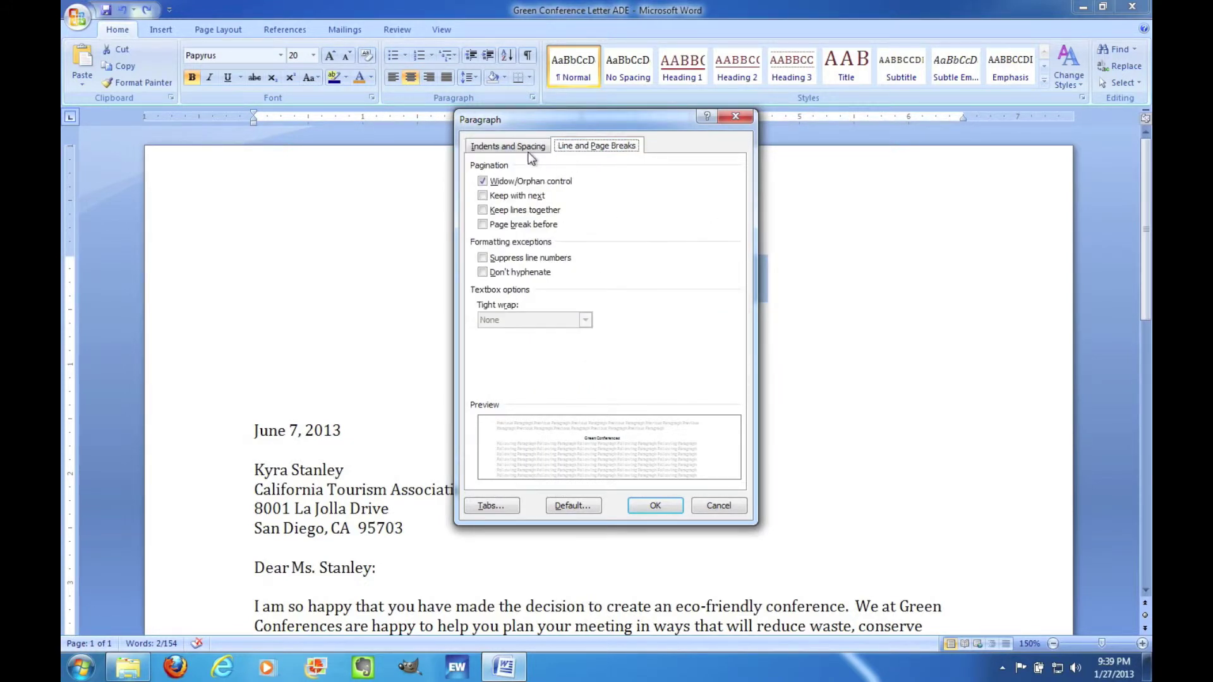
{"action": "left_click", "coordinate": [506, 146]}
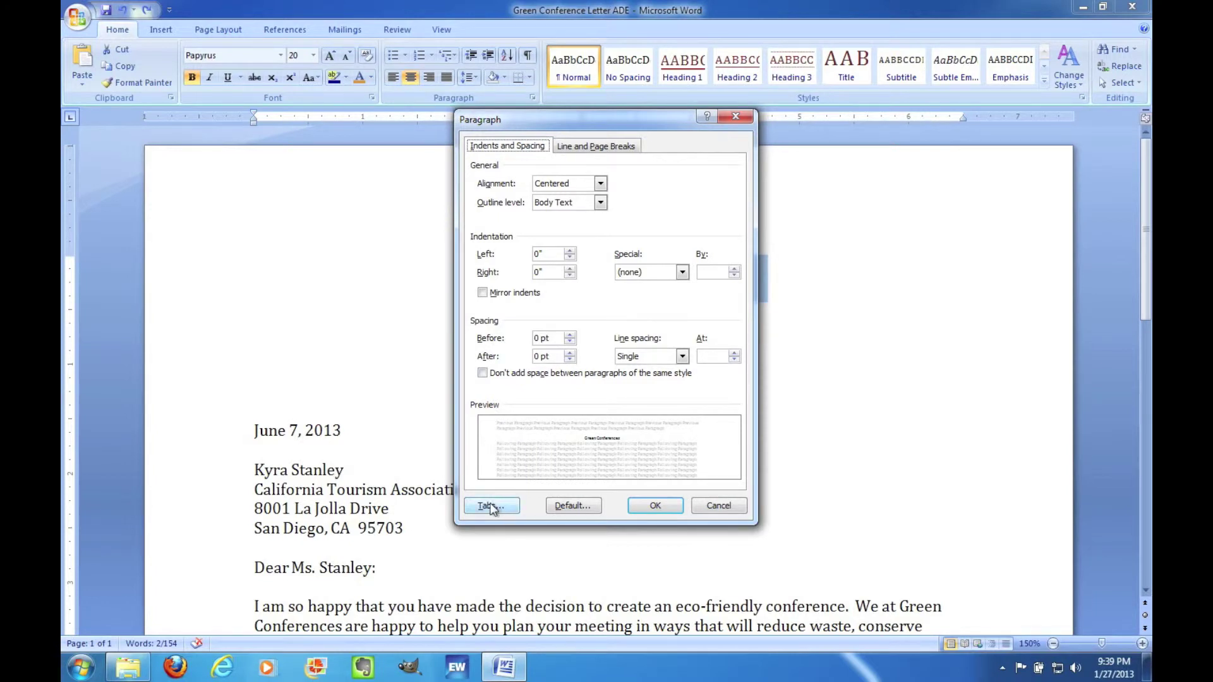
{"action": "left_click", "coordinate": [719, 506]}
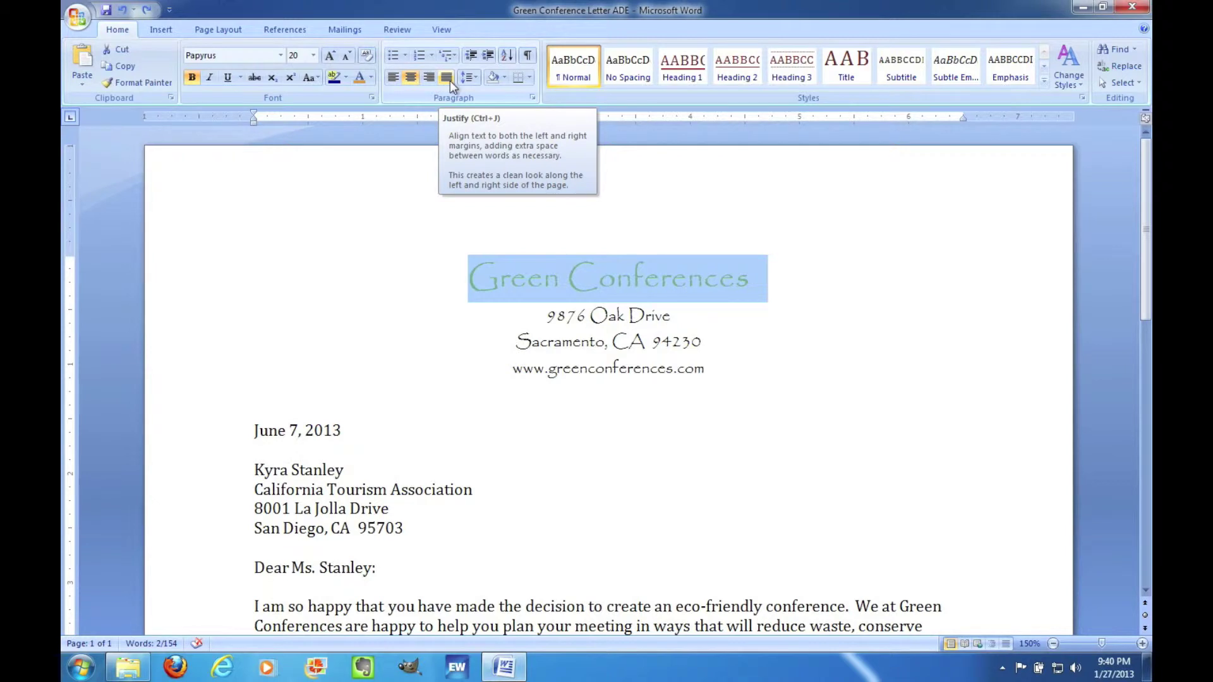
- Switch the ribbon to the Insert tab
{"action": "left_click", "coordinate": [161, 32]}
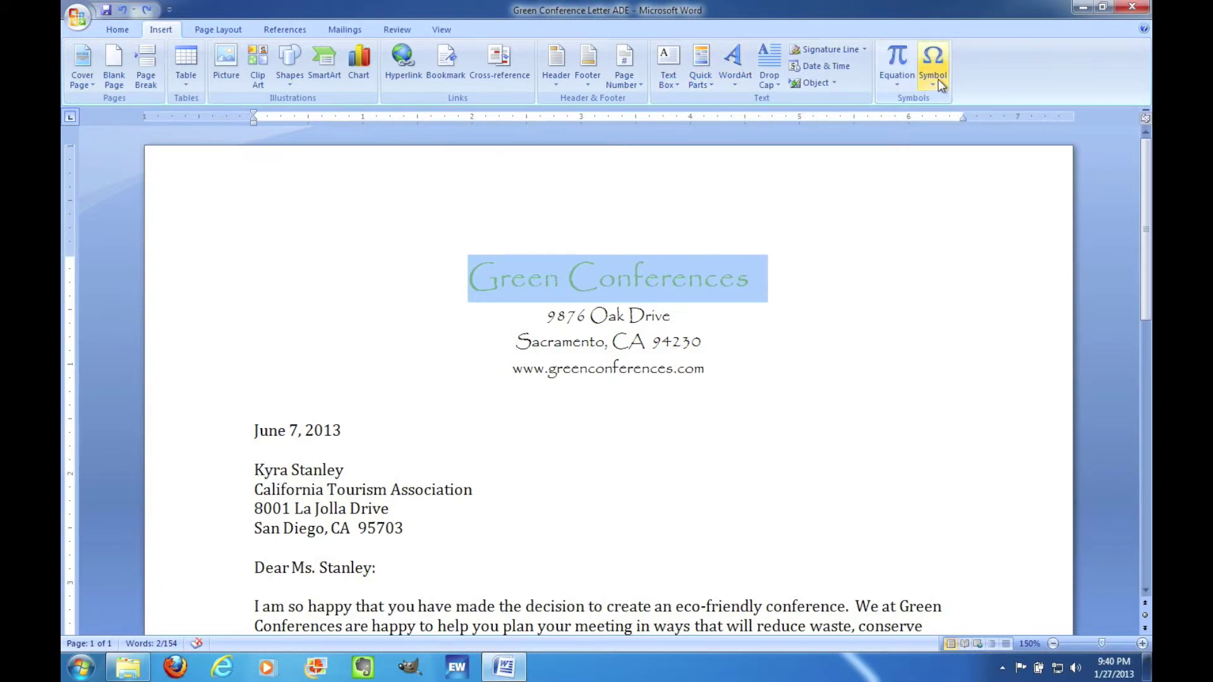
- Switch the ribbon to the Page Layout tab
{"action": "left_click", "coordinate": [210, 30]}
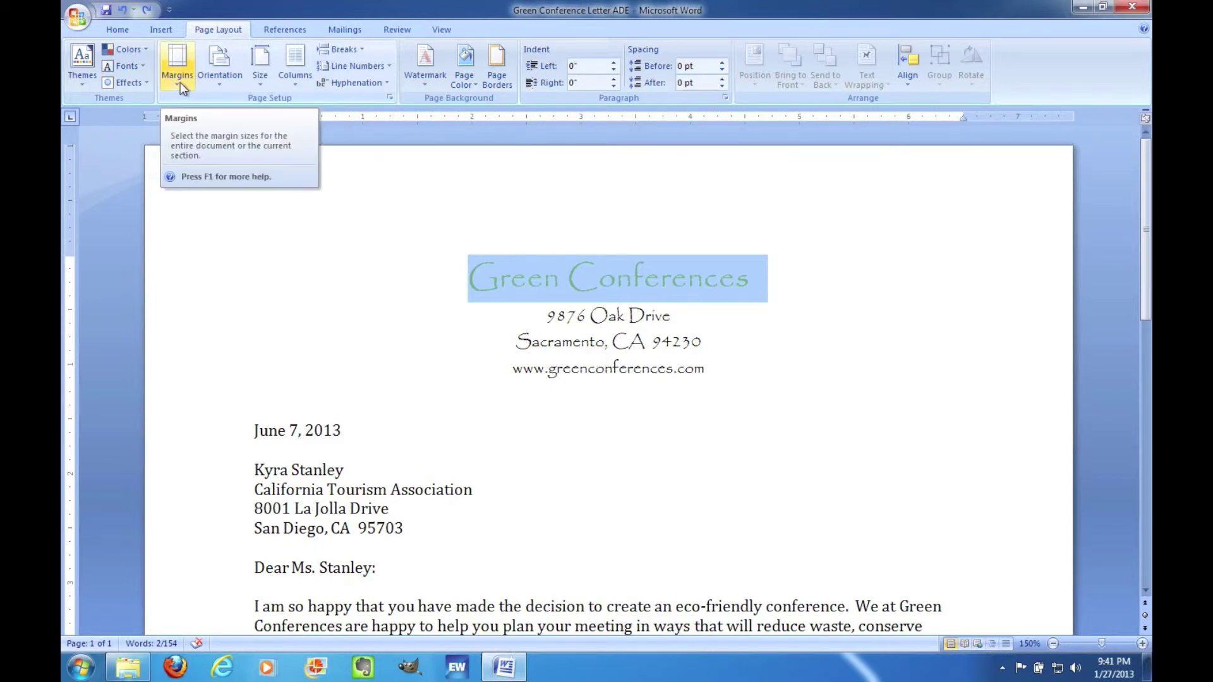
- Look over the Orientation choices and Paragraph settings without changes, then show the References tab
{"action": "left_click", "coordinate": [212, 86]}
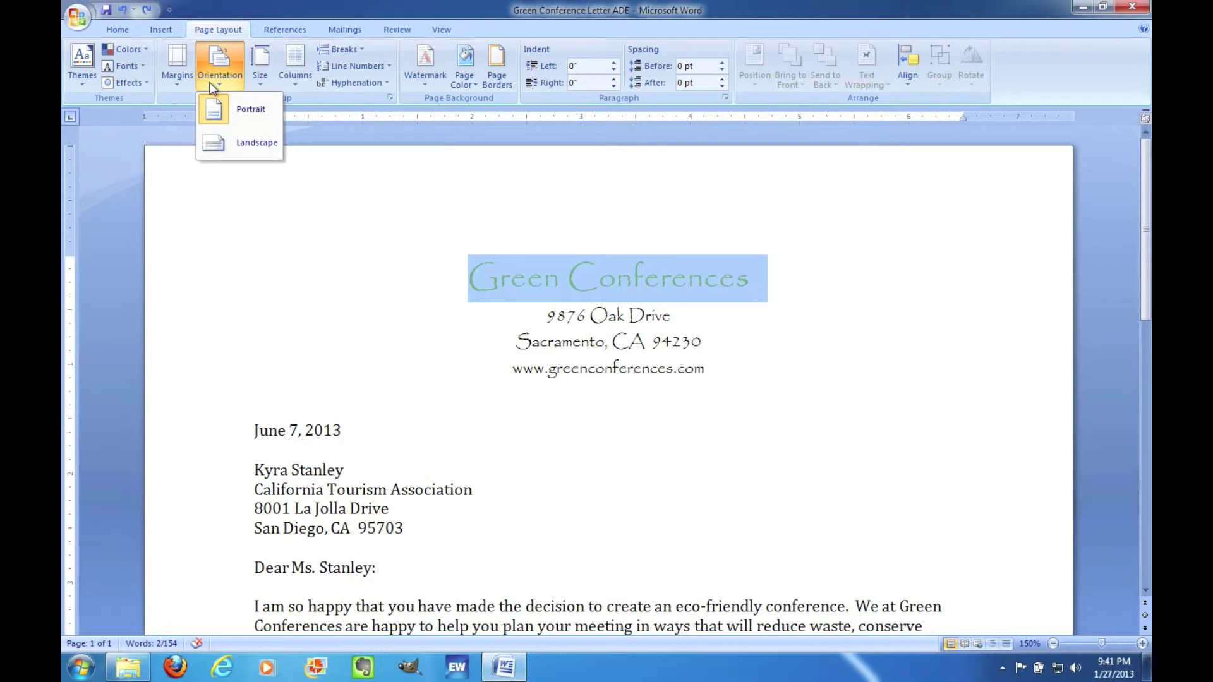
{"action": "left_click", "coordinate": [211, 84]}
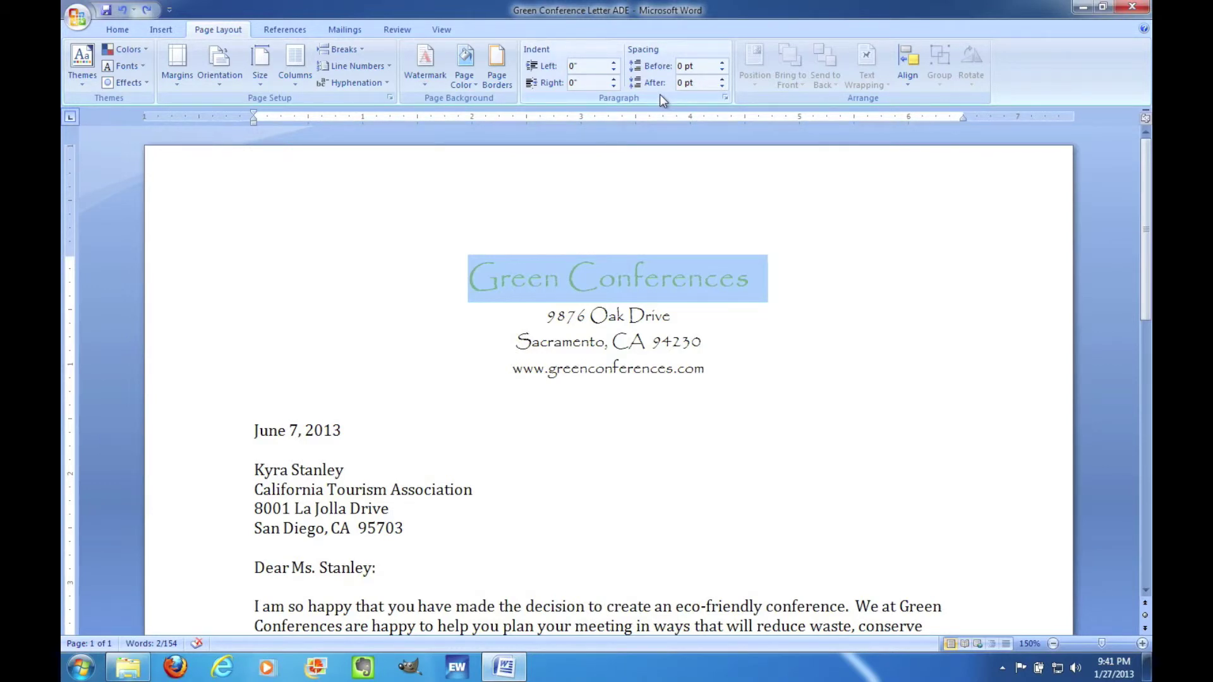
{"action": "left_click", "coordinate": [723, 99]}
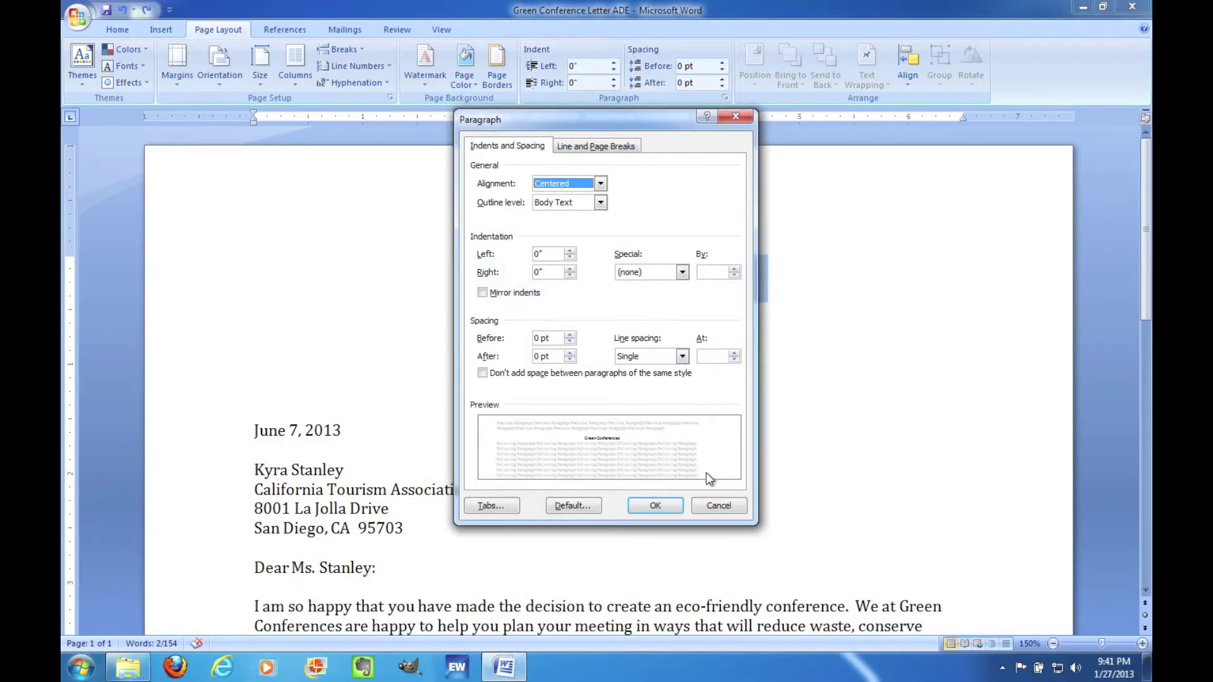
{"action": "left_click", "coordinate": [732, 507]}
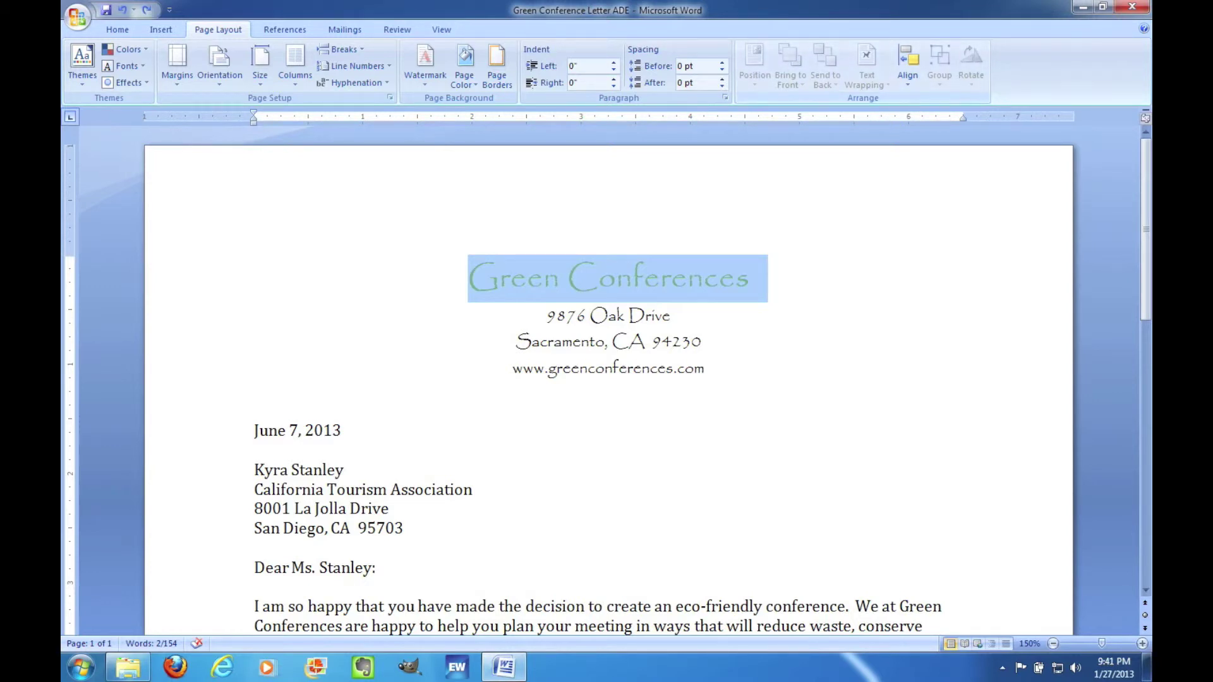
{"action": "left_click", "coordinate": [288, 29]}
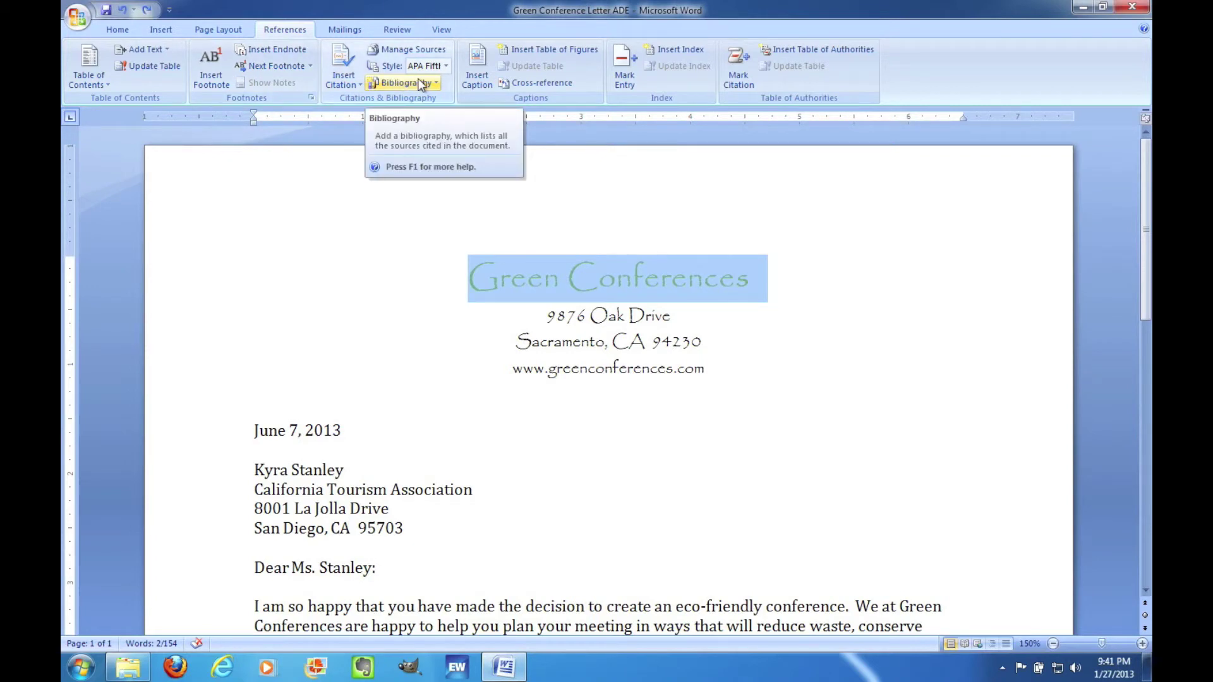
- Switch the ribbon to the Mailings tab
{"action": "left_click", "coordinate": [351, 29]}
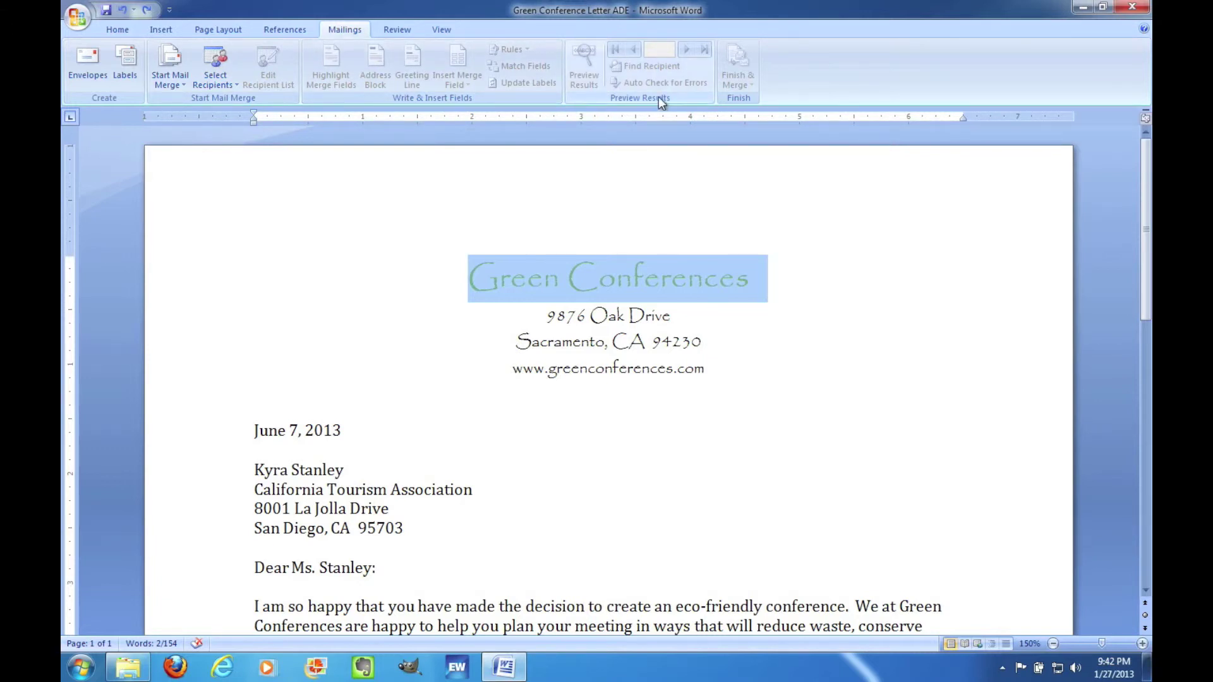
- Turn on Track Changes from the Review tab, then go back to the Insert tab
{"action": "left_click", "coordinate": [401, 31]}
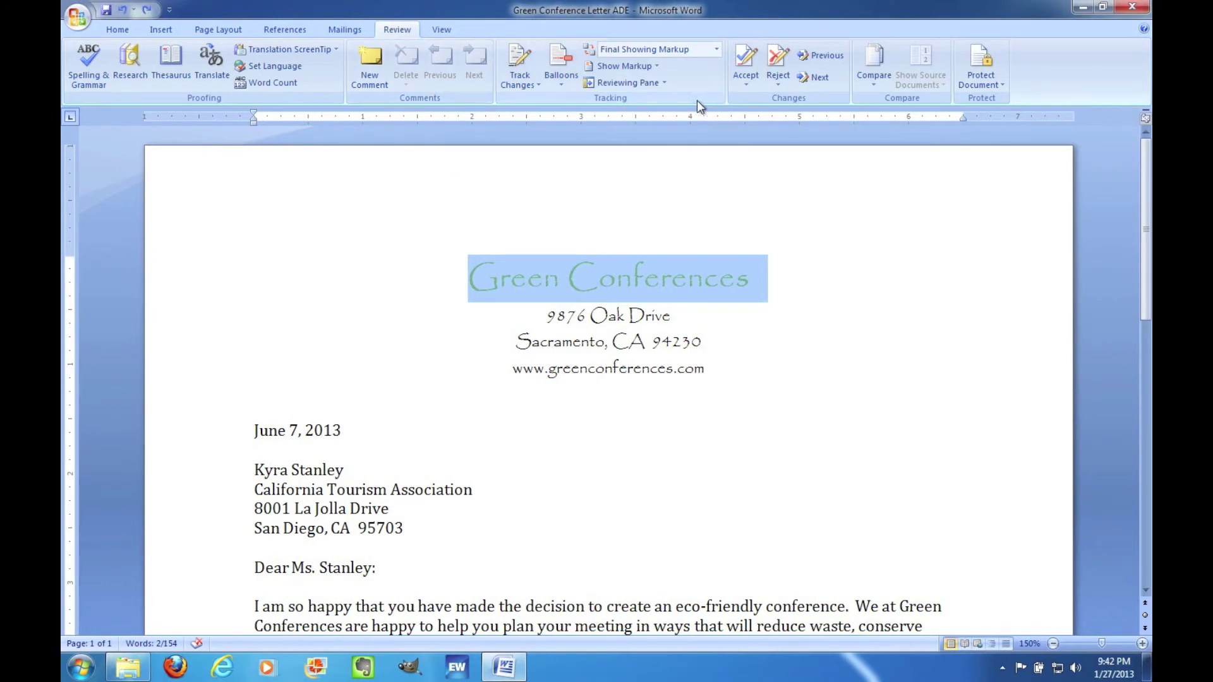
{"action": "left_click", "coordinate": [519, 60]}
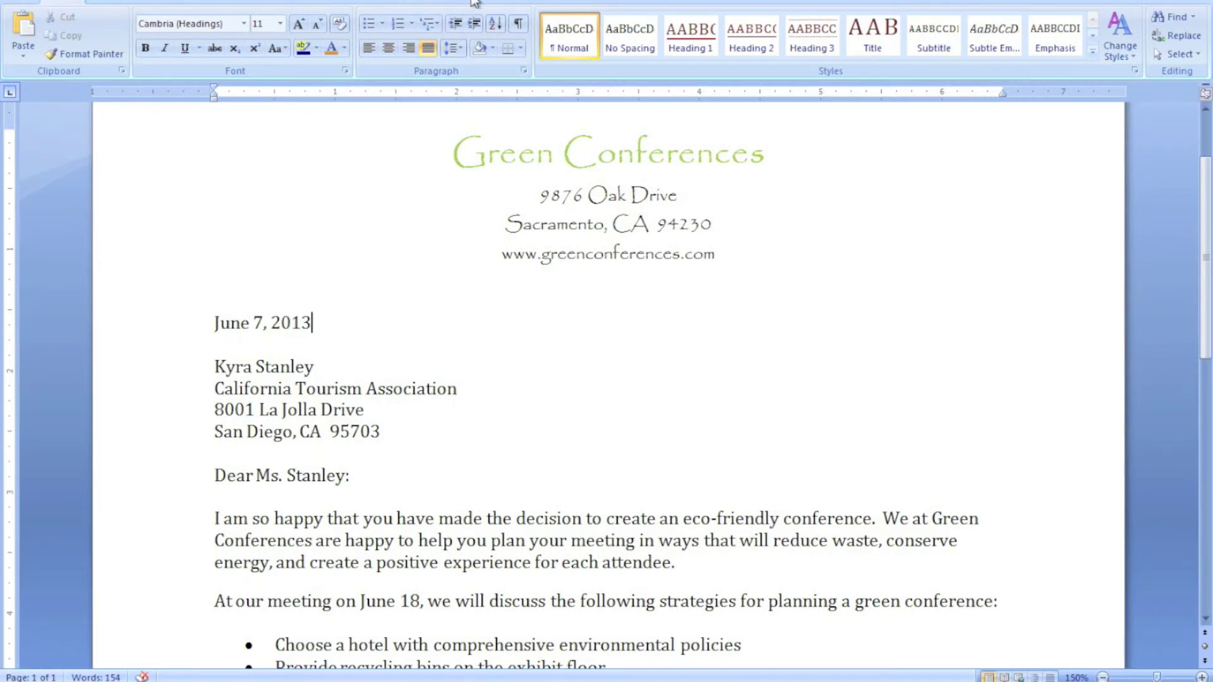
{"action": "left_click", "coordinate": [104, 3]}
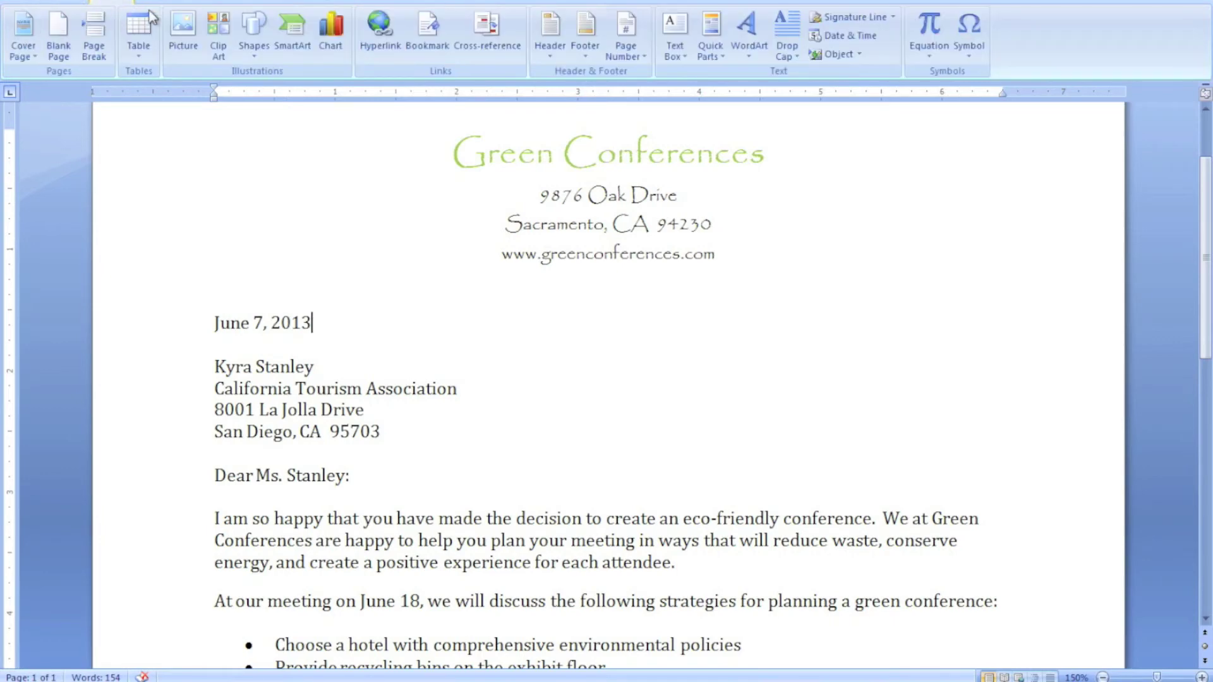
- Insert the Barn and Silo picture below the June 7, 2013 date and select it
{"action": "left_click", "coordinate": [183, 28]}
{"action": "double_click", "coordinate": [221, 98]}
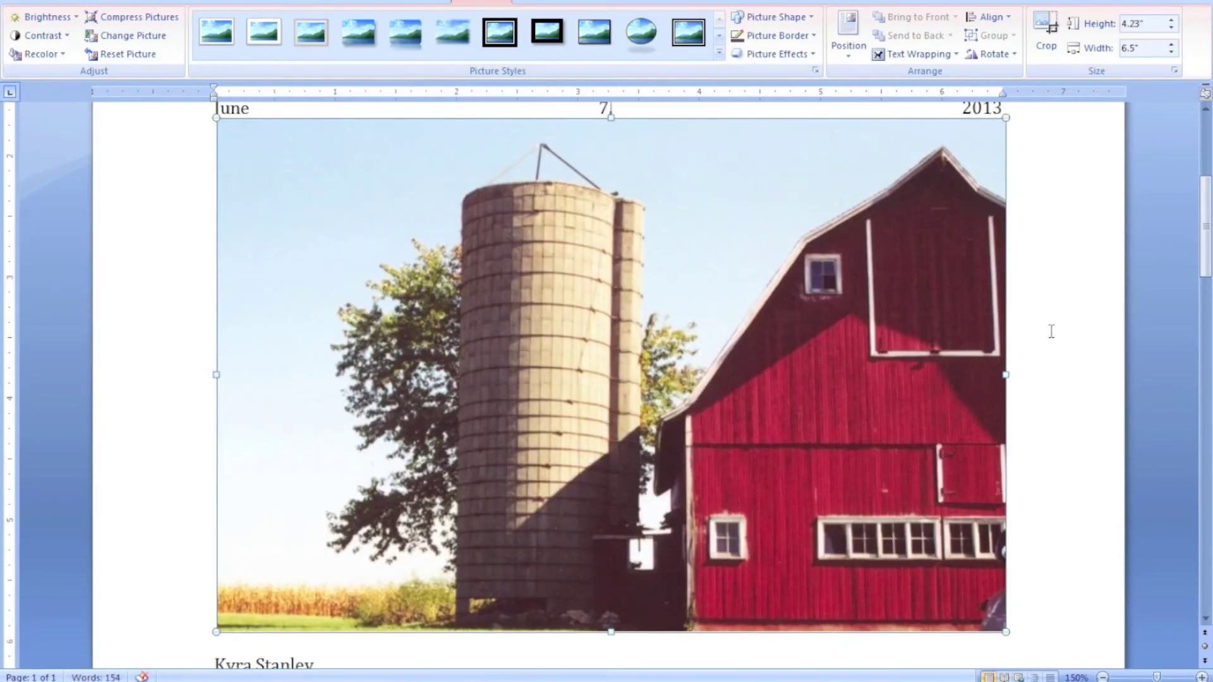
{"action": "left_click", "coordinate": [1051, 331]}
{"action": "left_click", "coordinate": [870, 305]}
{"action": "left_click", "coordinate": [719, 53]}
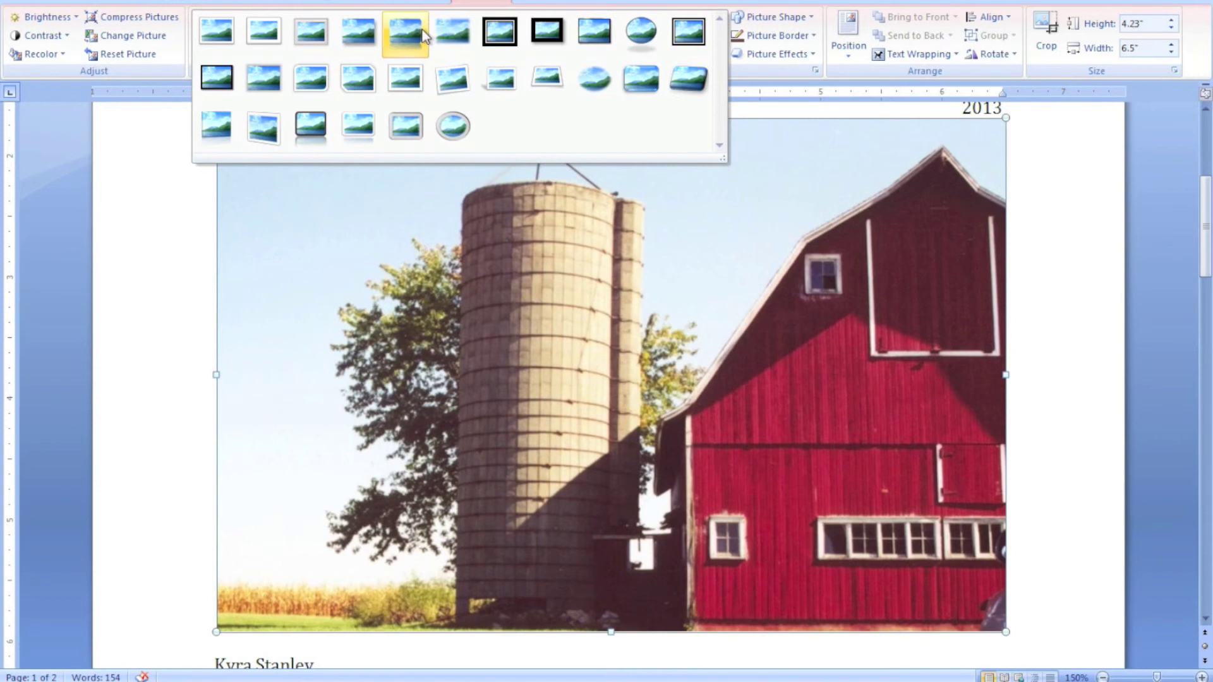
- Give the barn picture a white frame with shadow, then delete it from the letter
{"action": "left_click", "coordinate": [401, 91]}
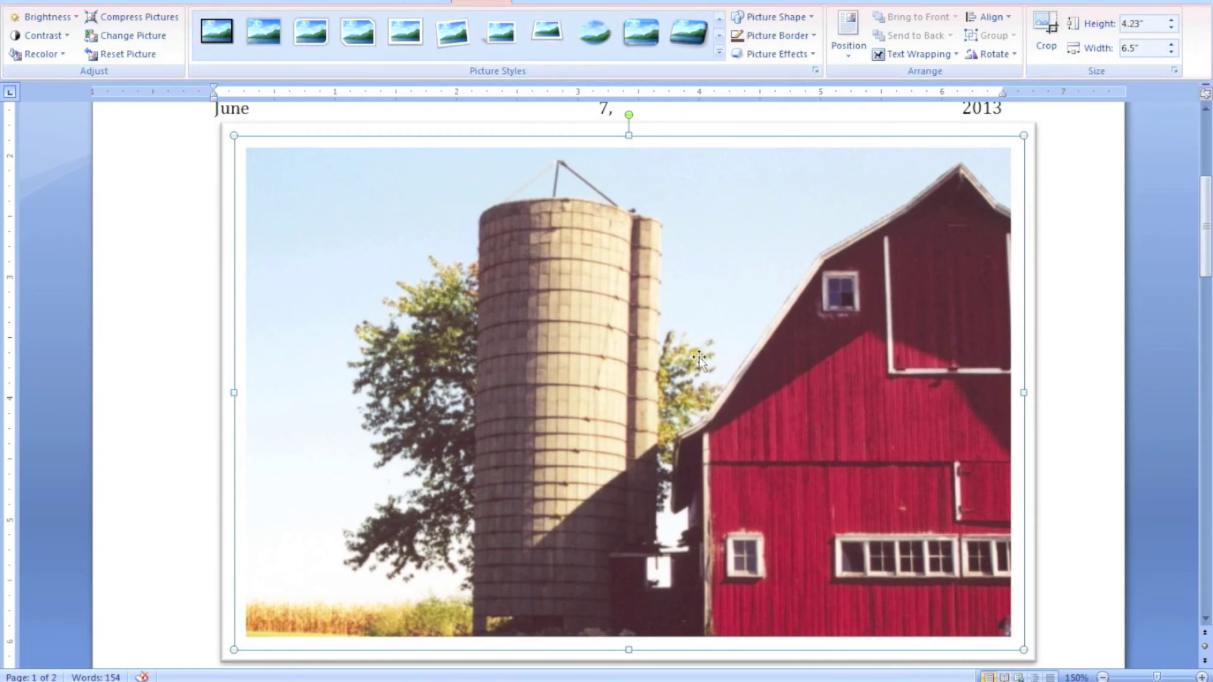
{"action": "key", "text": "Delete"}
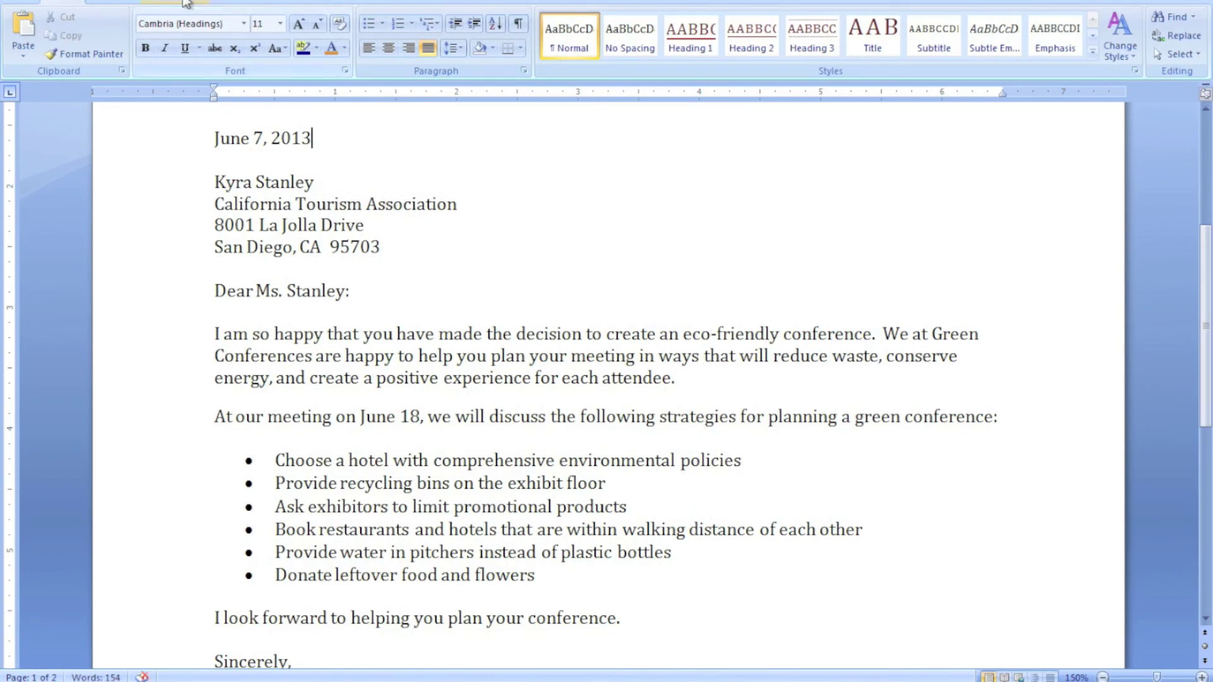
{"action": "left_click", "coordinate": [116, 5]}
- Insert a 4x2 table below the date and place the cursor in row 2, column 2
{"action": "left_click", "coordinate": [134, 35]}
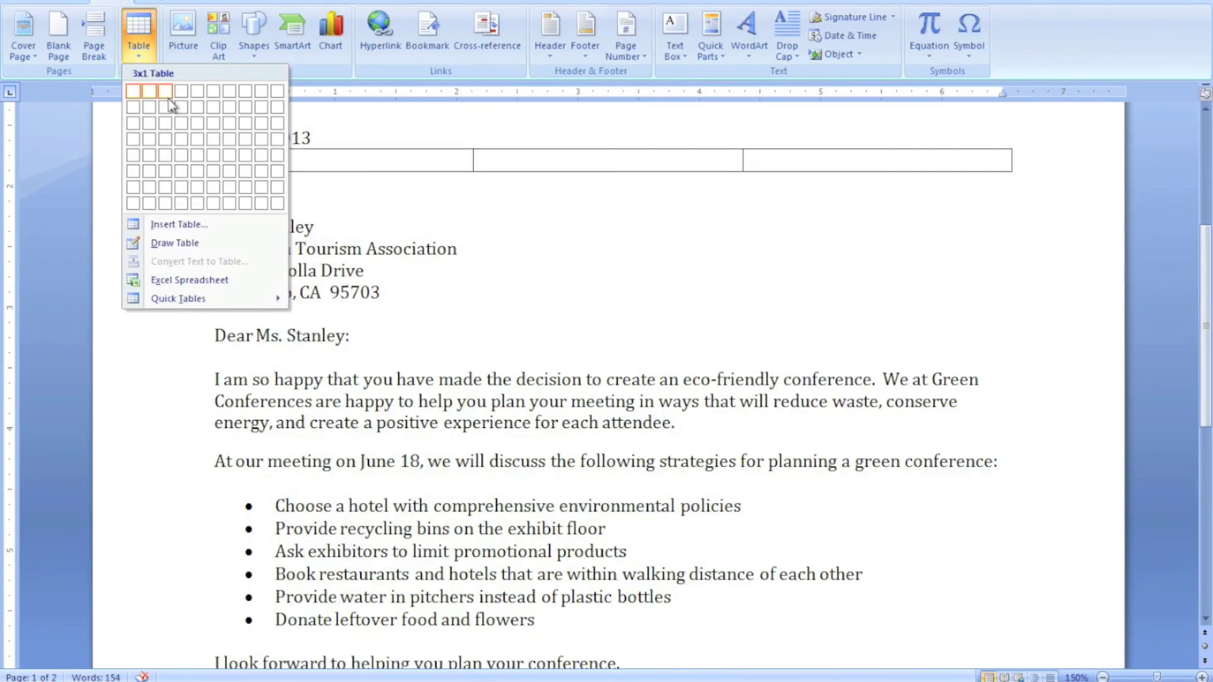
{"action": "left_click", "coordinate": [180, 114]}
{"action": "left_click", "coordinate": [252, 202]}
{"action": "left_click", "coordinate": [536, 186]}
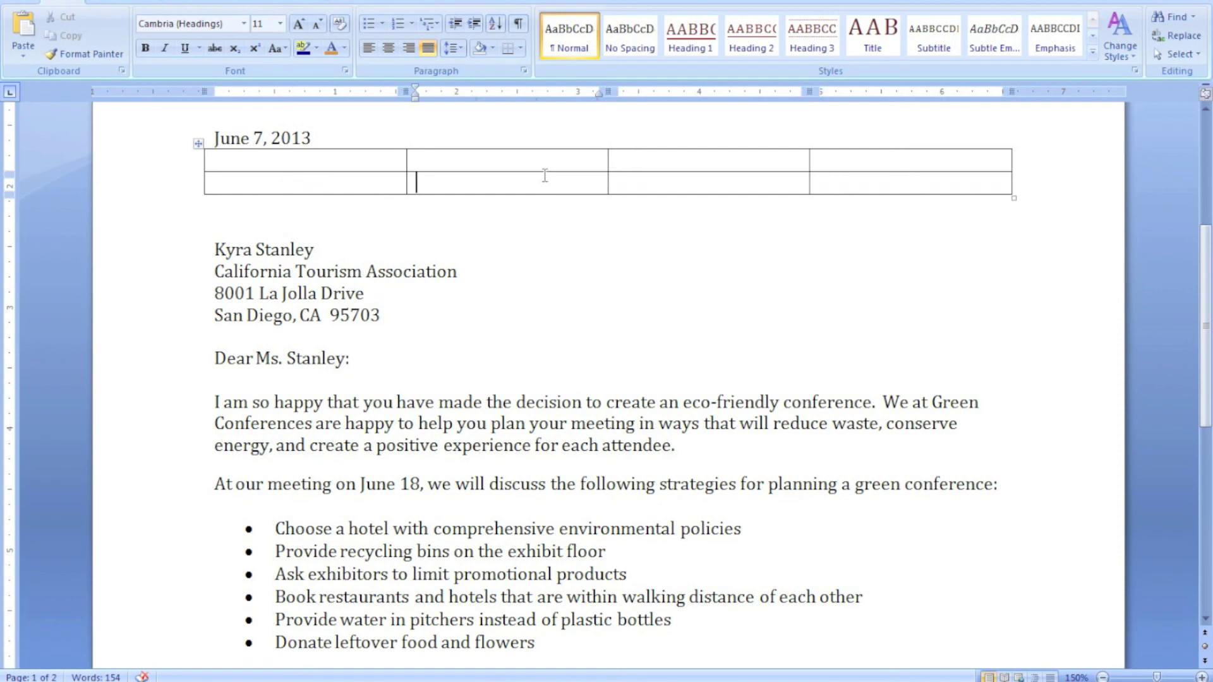